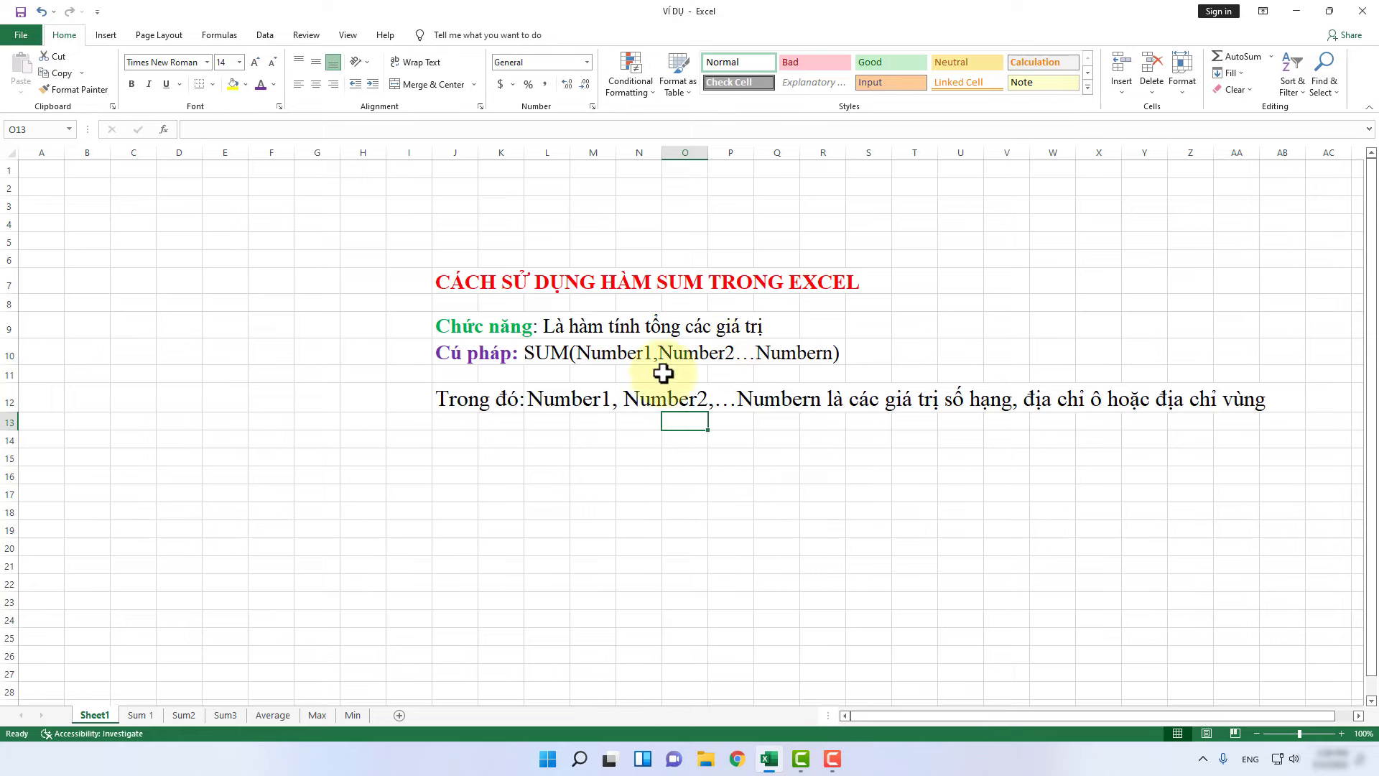
Open the Sum 1 sheet holding 56, 57 and 68 in column A
click(141, 715)
click(332, 417)
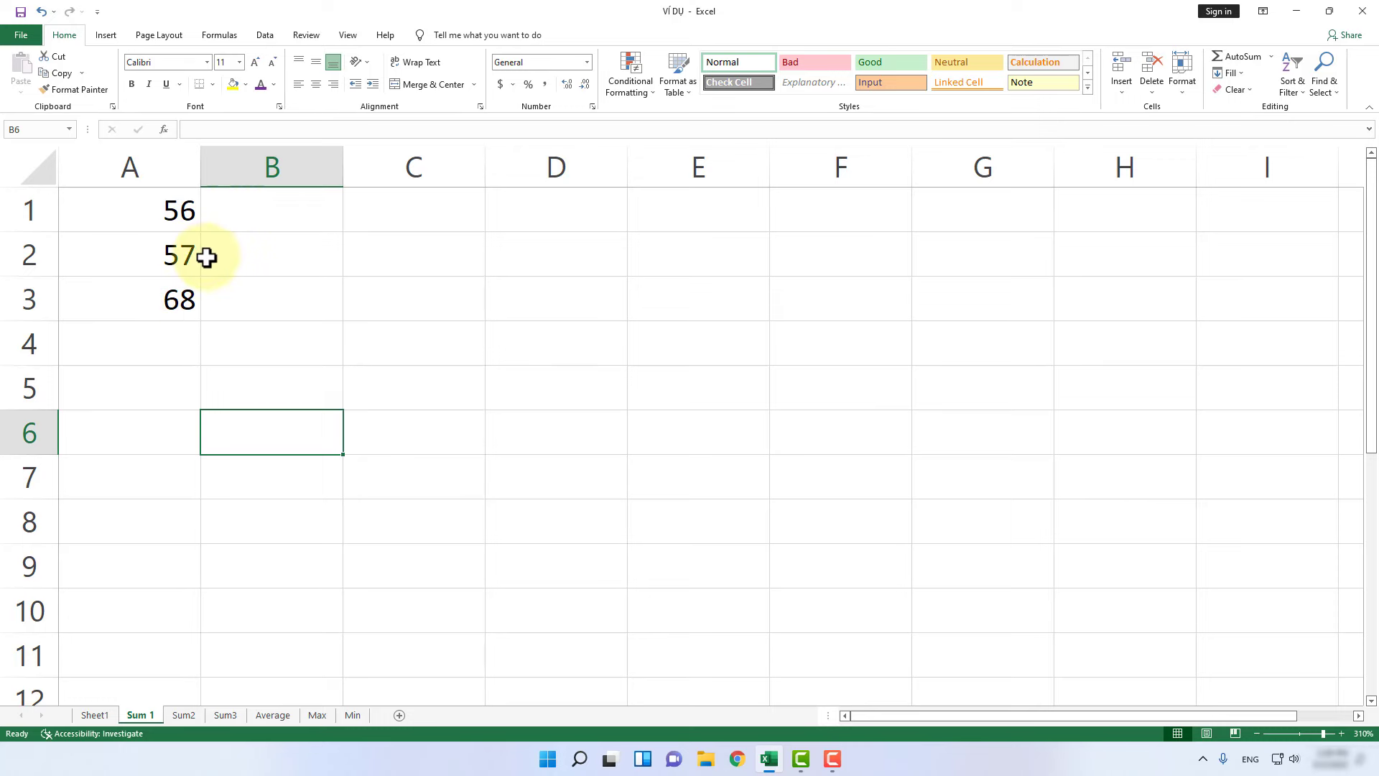
Enter =SUM(56,57,68) in B1 so it returns 181
click(251, 216)
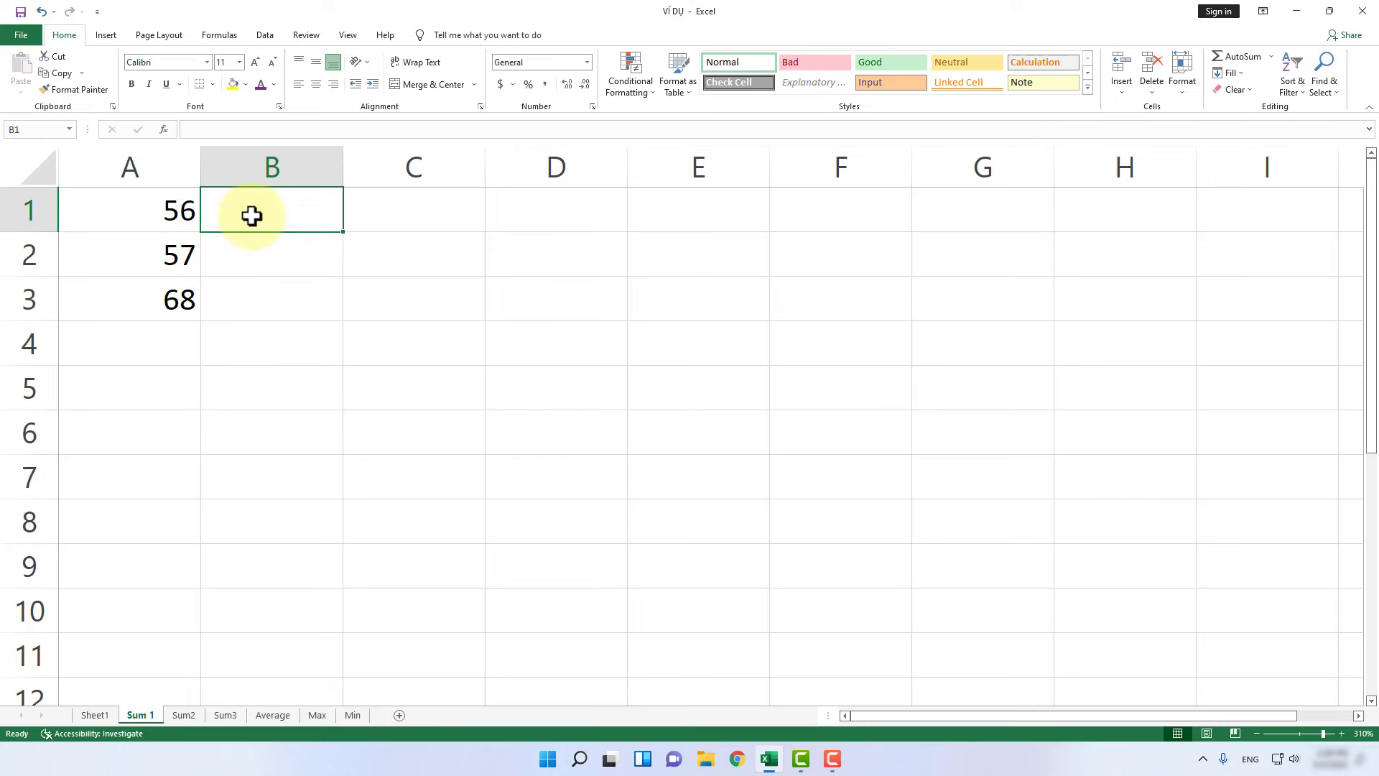
text(=)
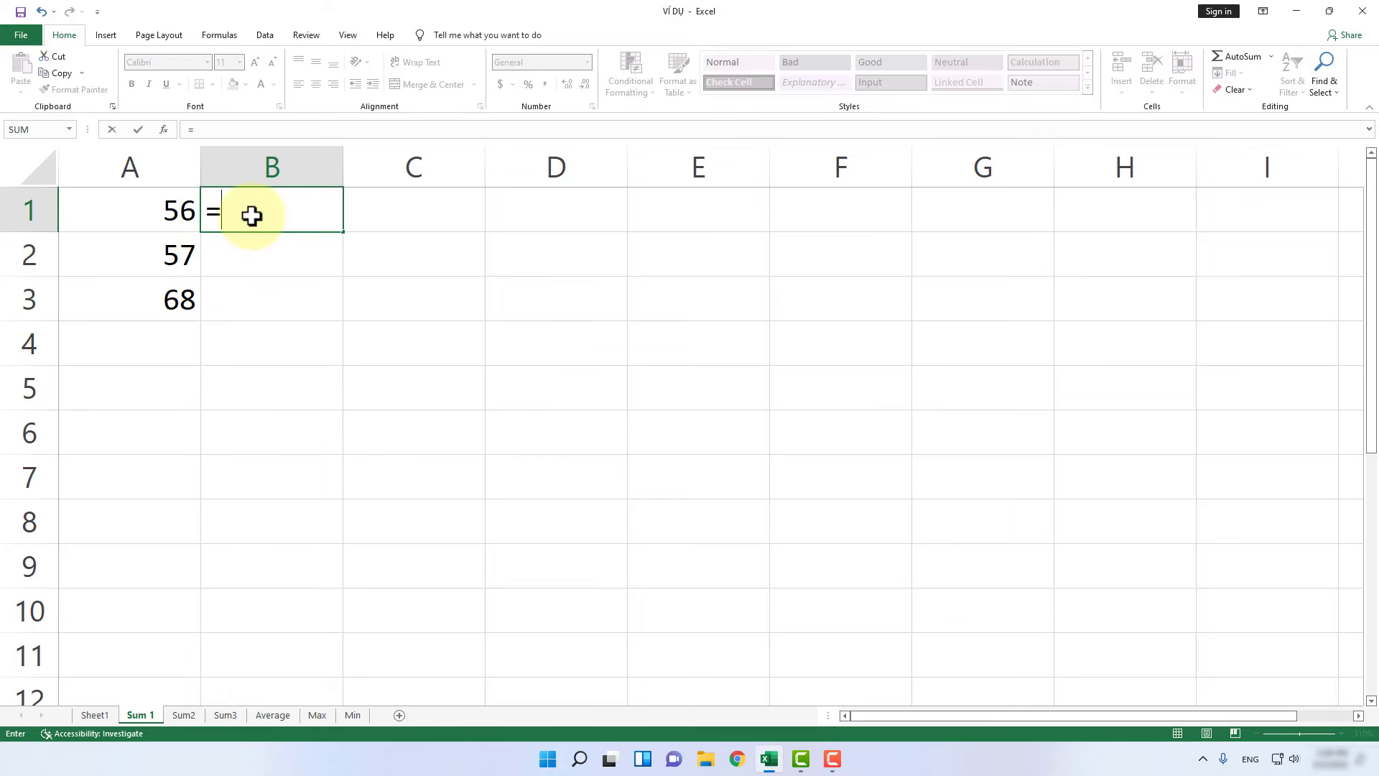
text(sum)
key(Tab)
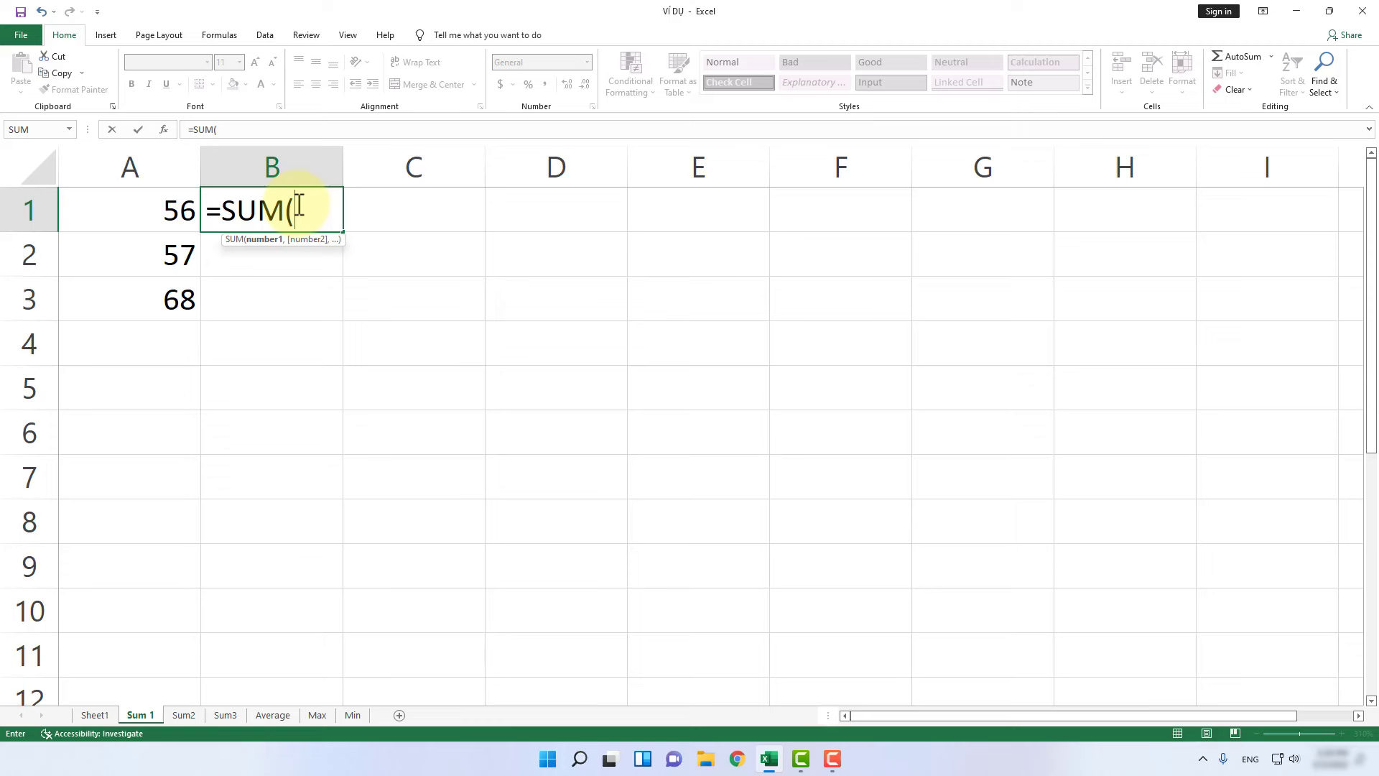
text(56)
text(,57,)
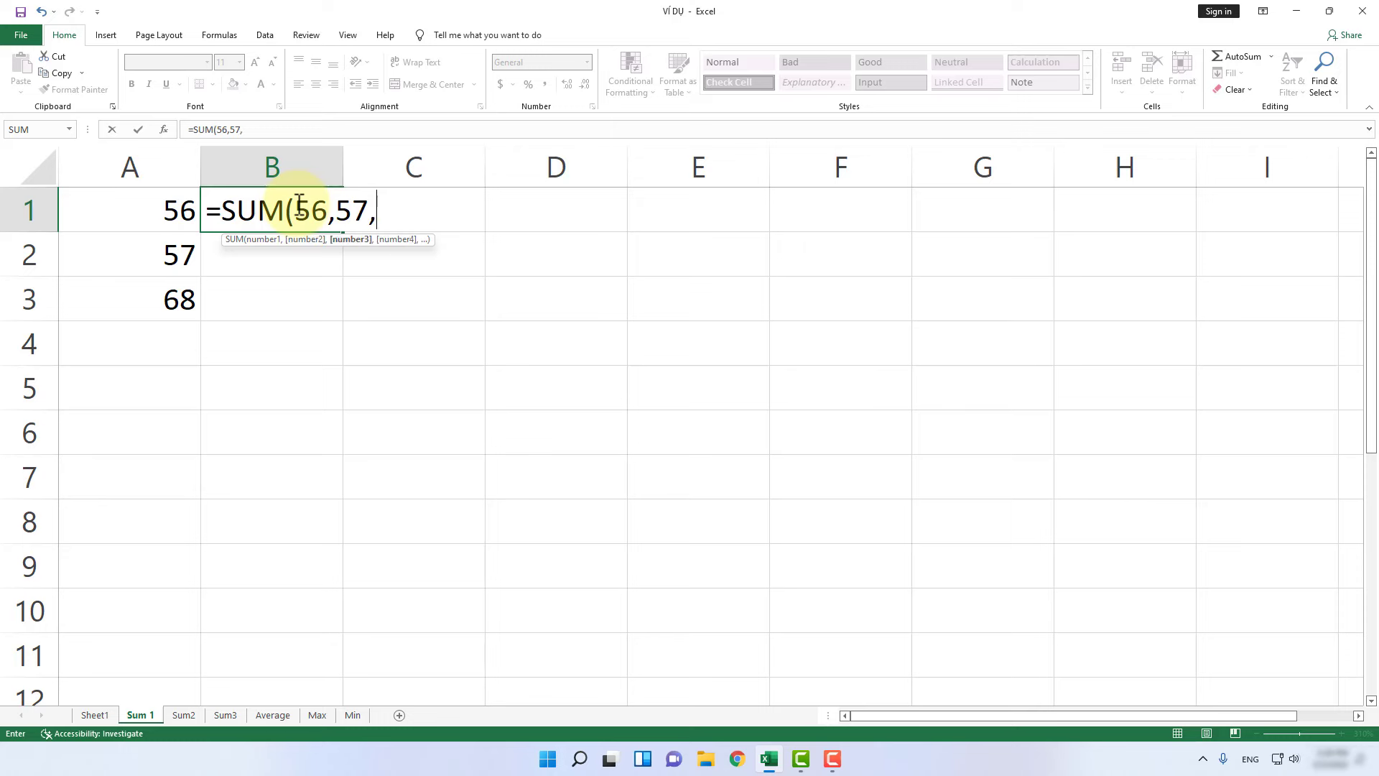
text(68)
text())
key(Return)
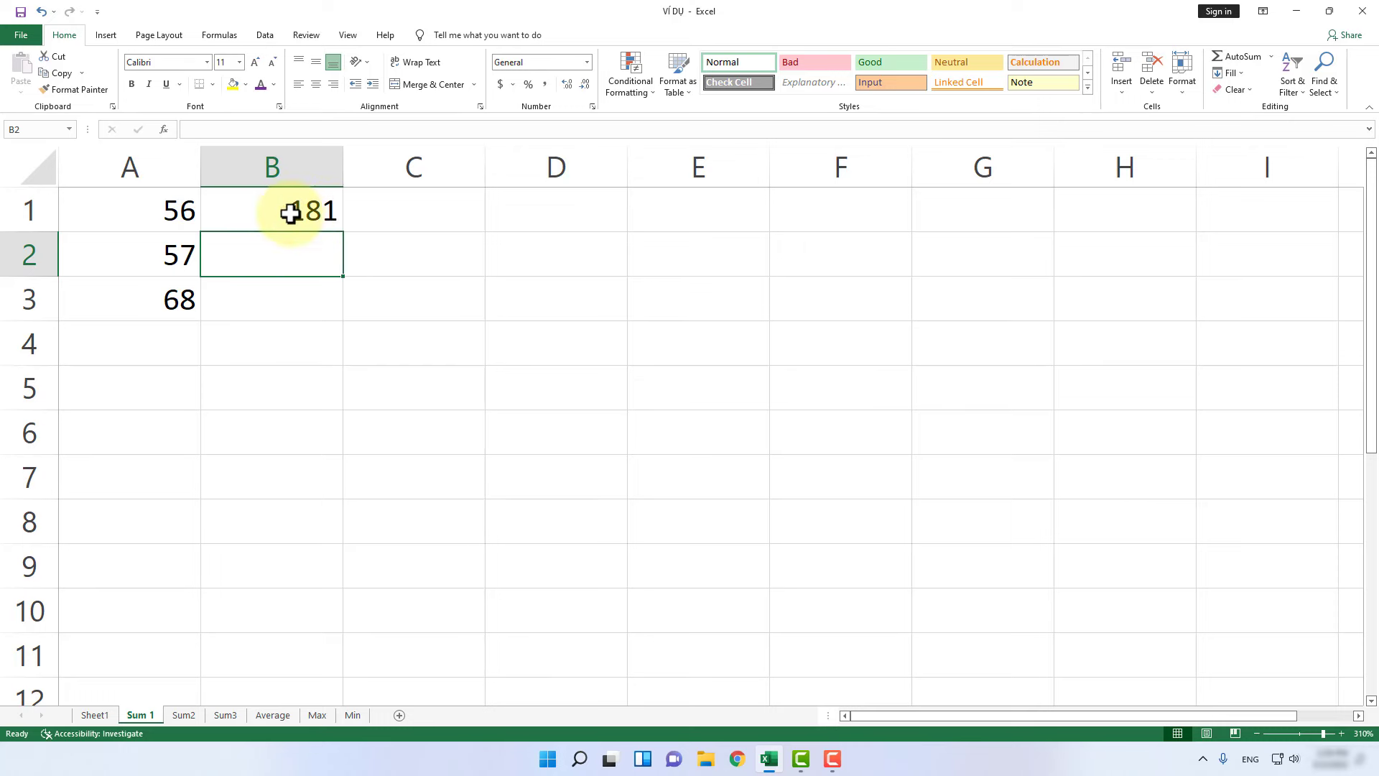
click(329, 213)
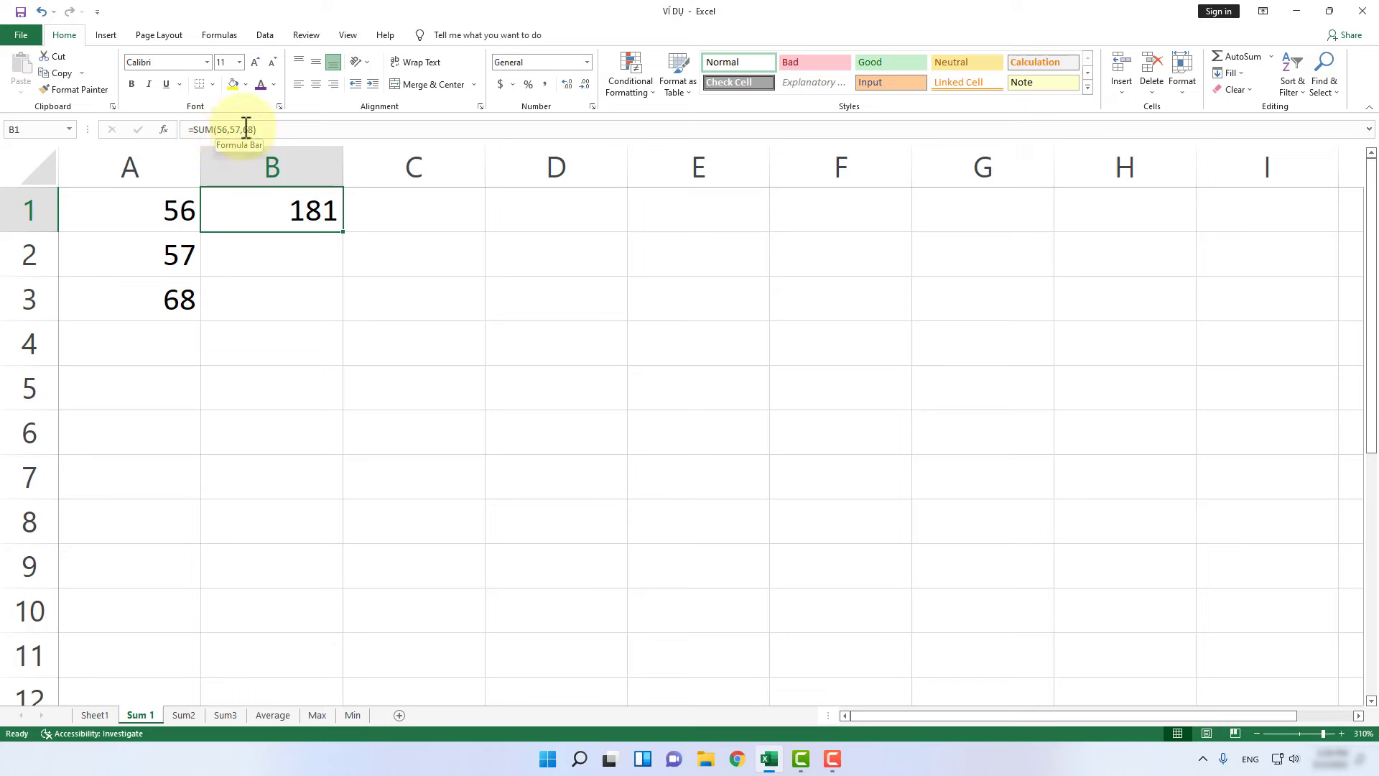
click(285, 242)
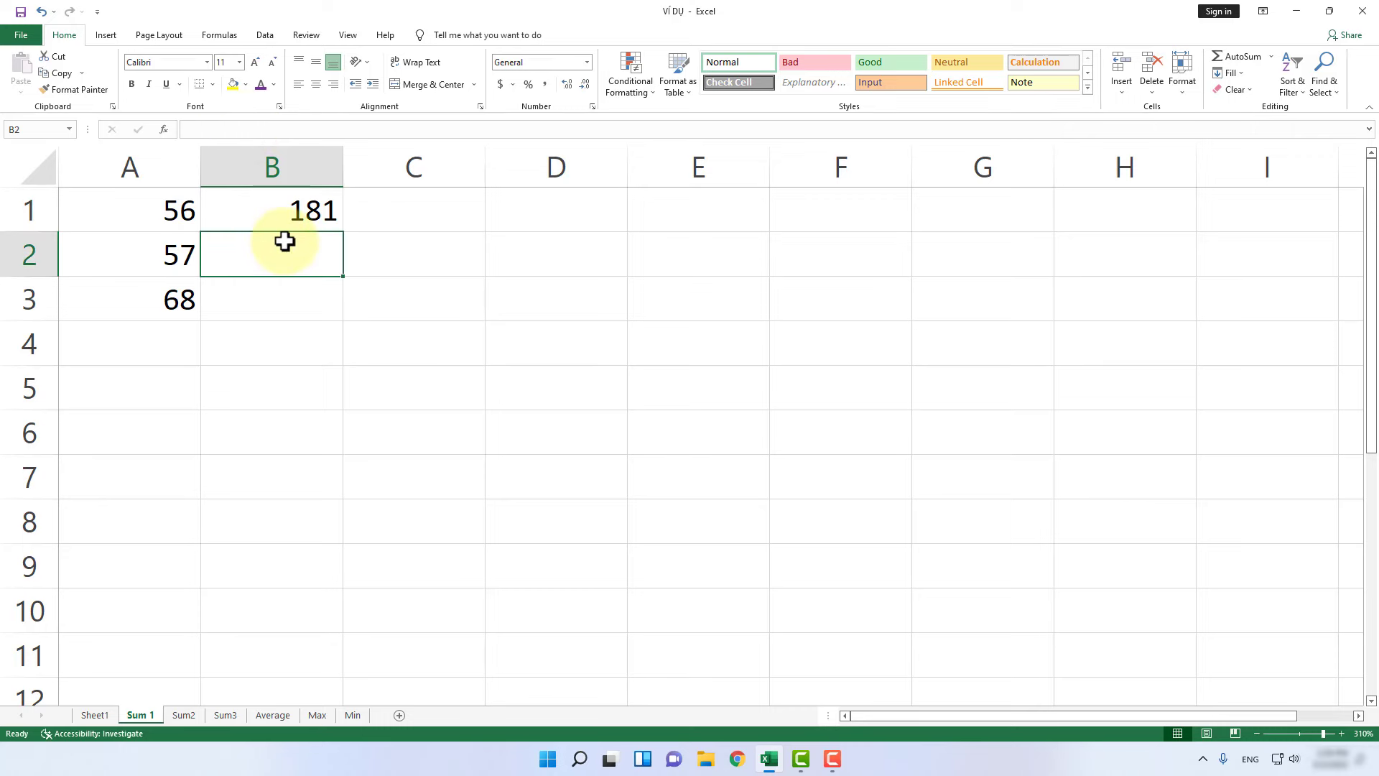
Enter =SUM(A1,A2,A3) in B2, referencing each cell separately, giving 181
text(=s)
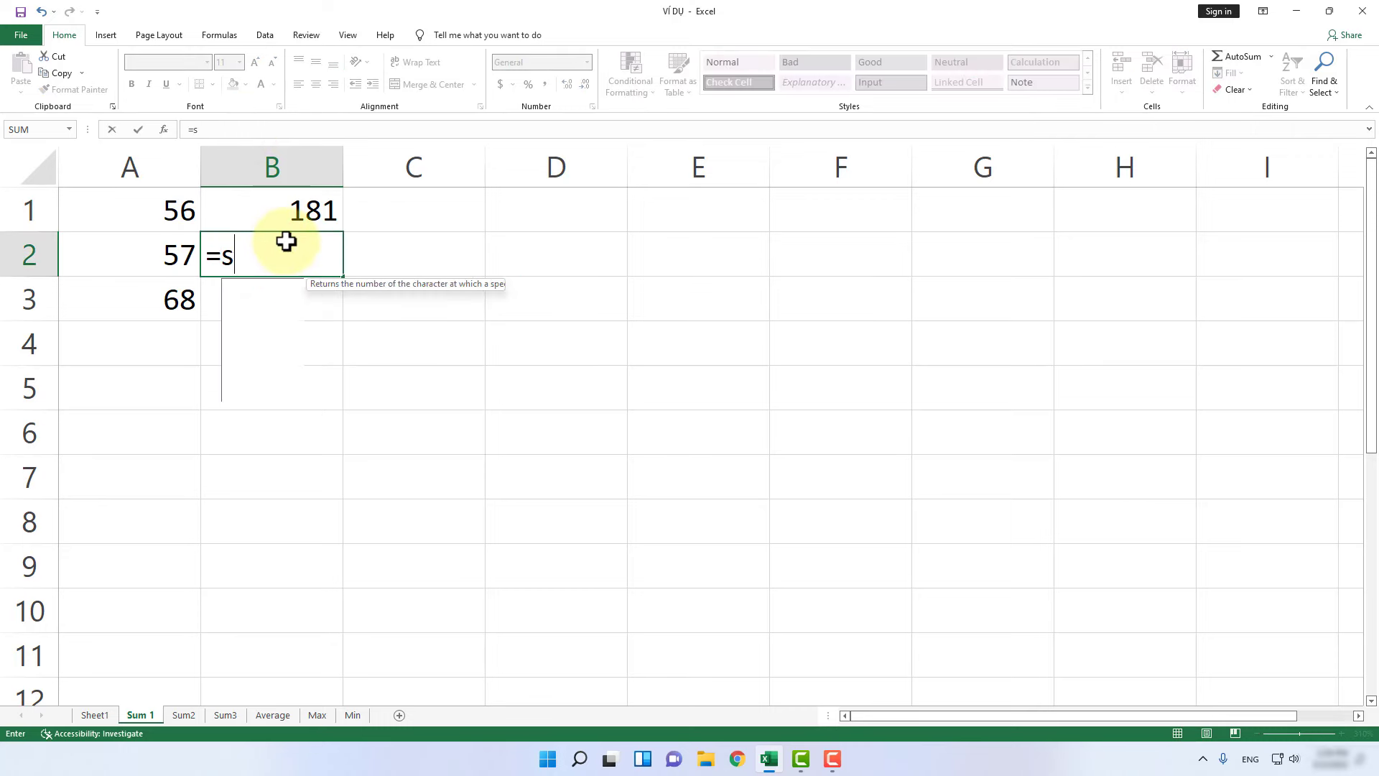
text(um)
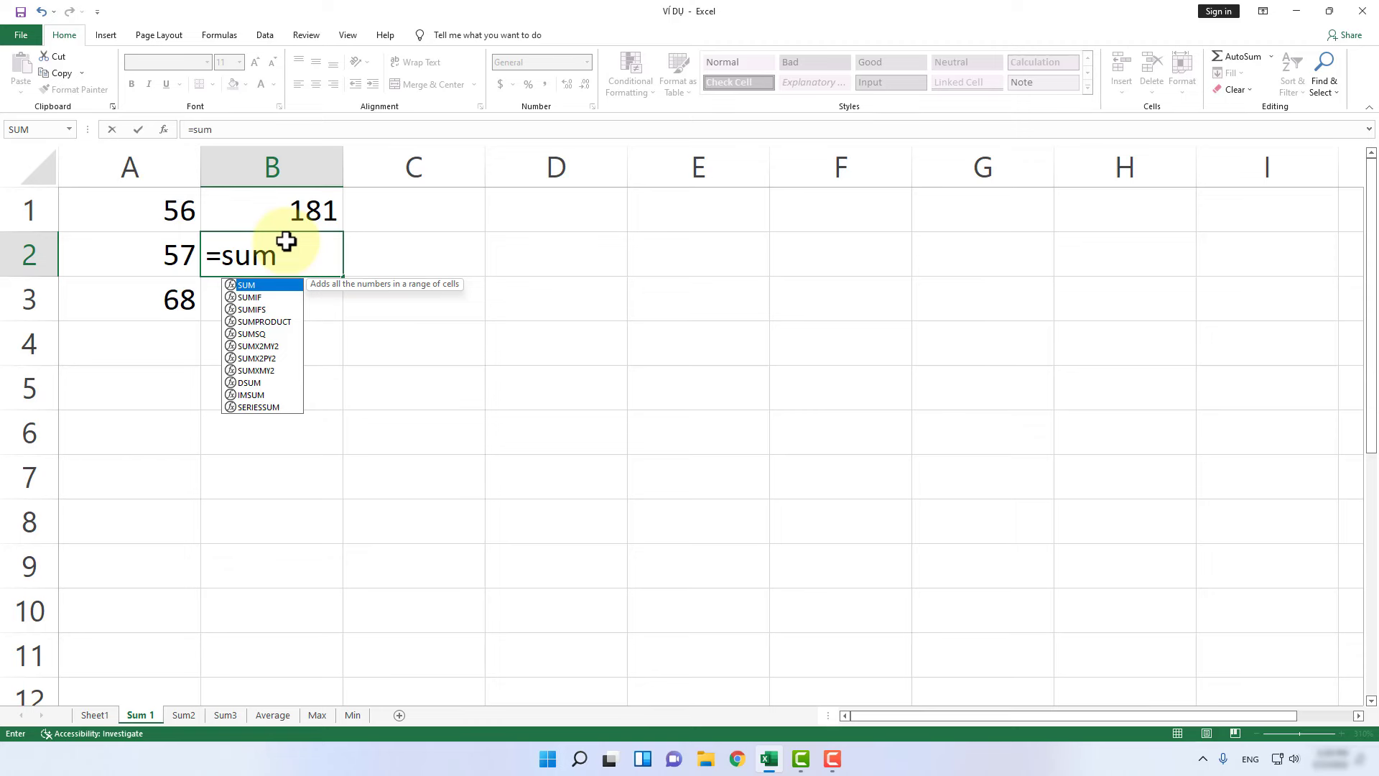
key(Tab)
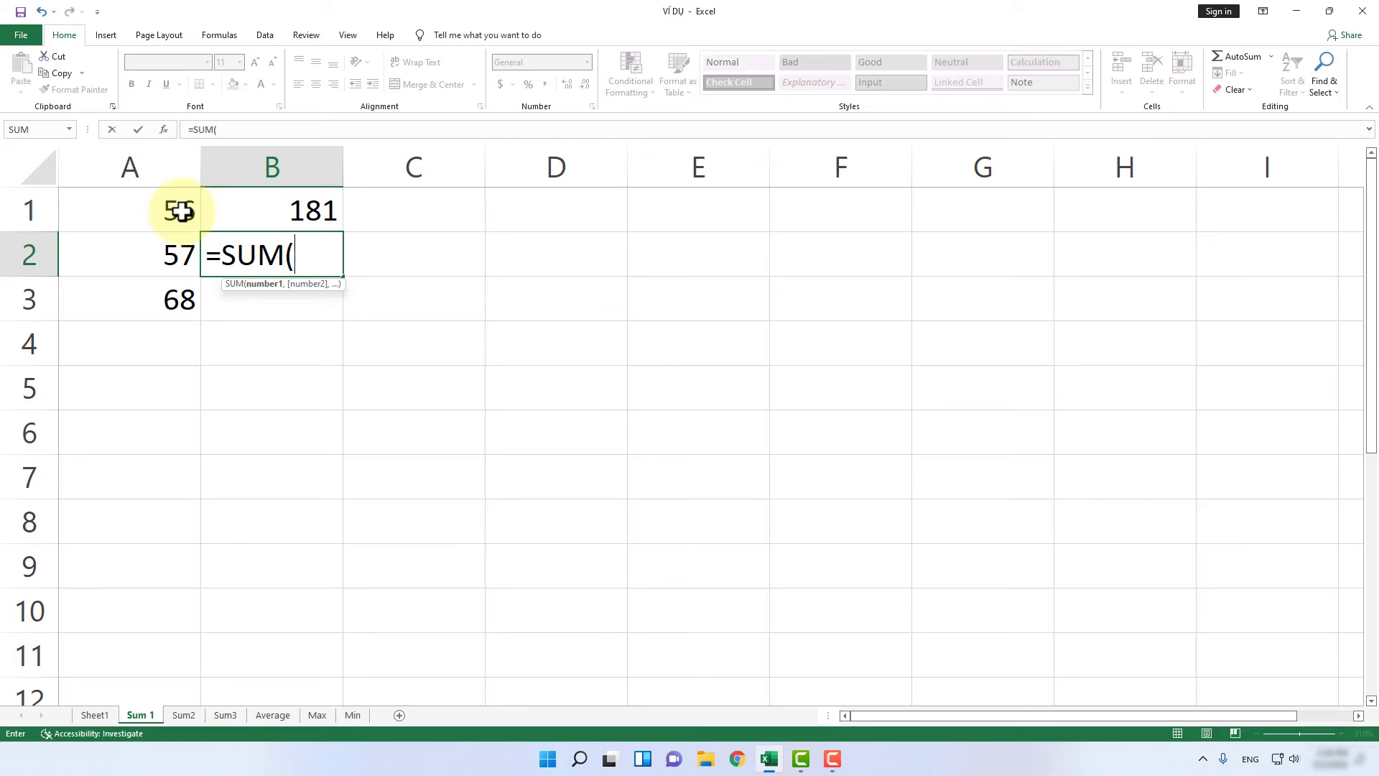
click(180, 211)
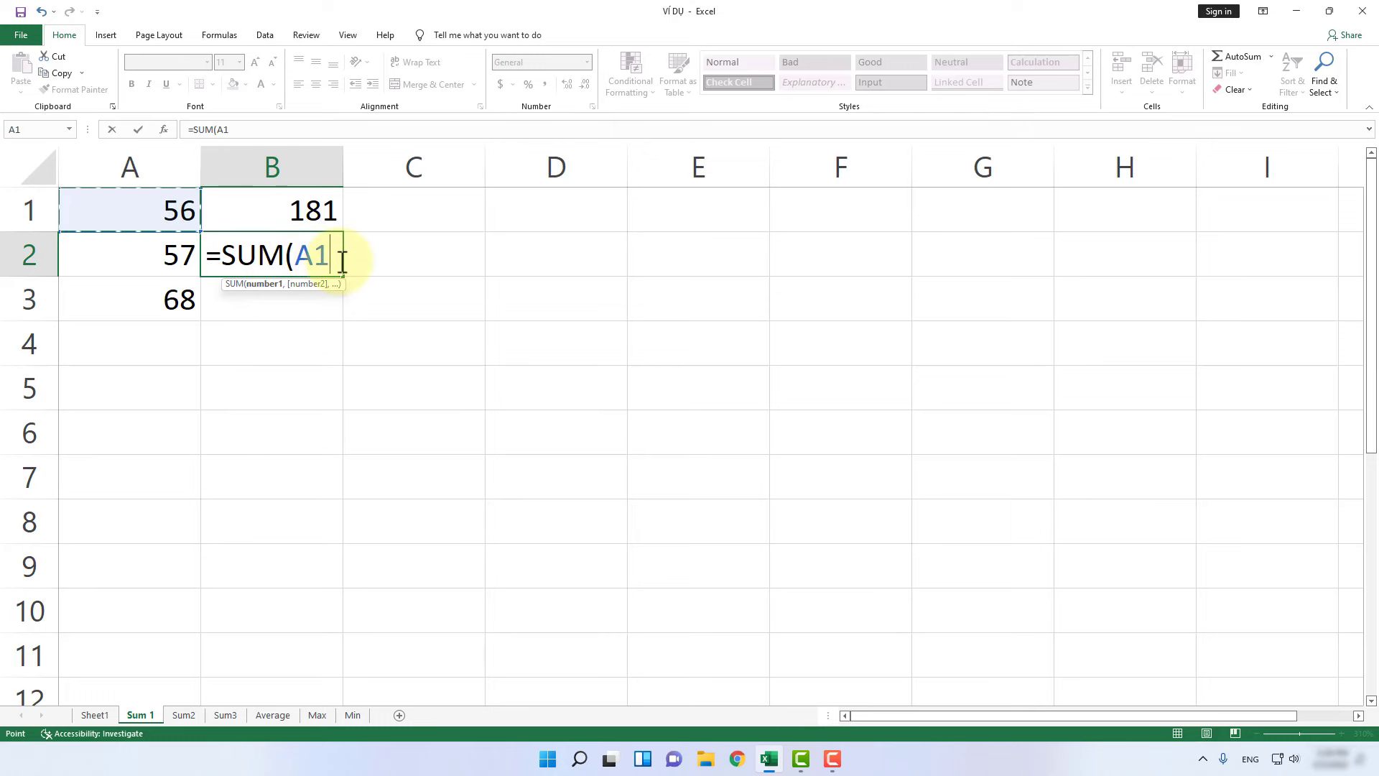
text(,)
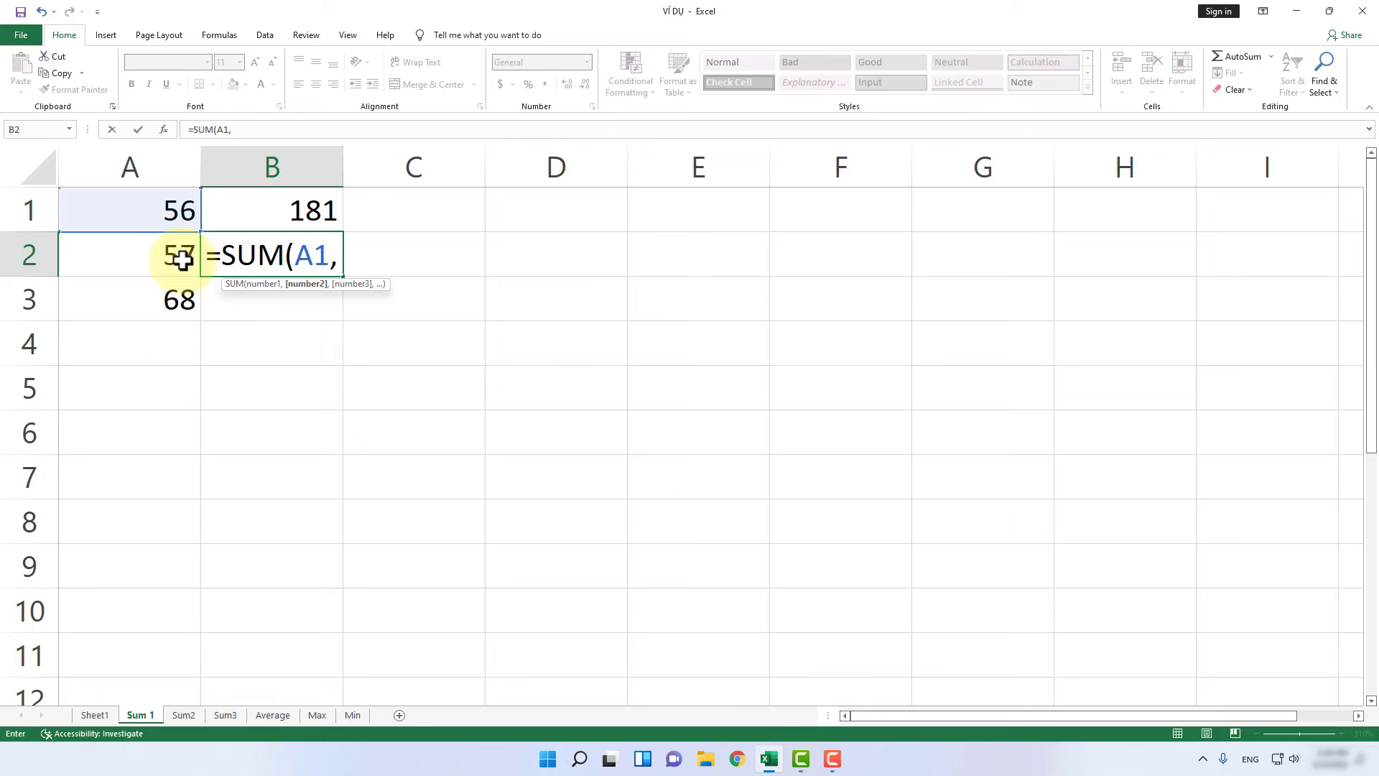
click(182, 258)
text(,)
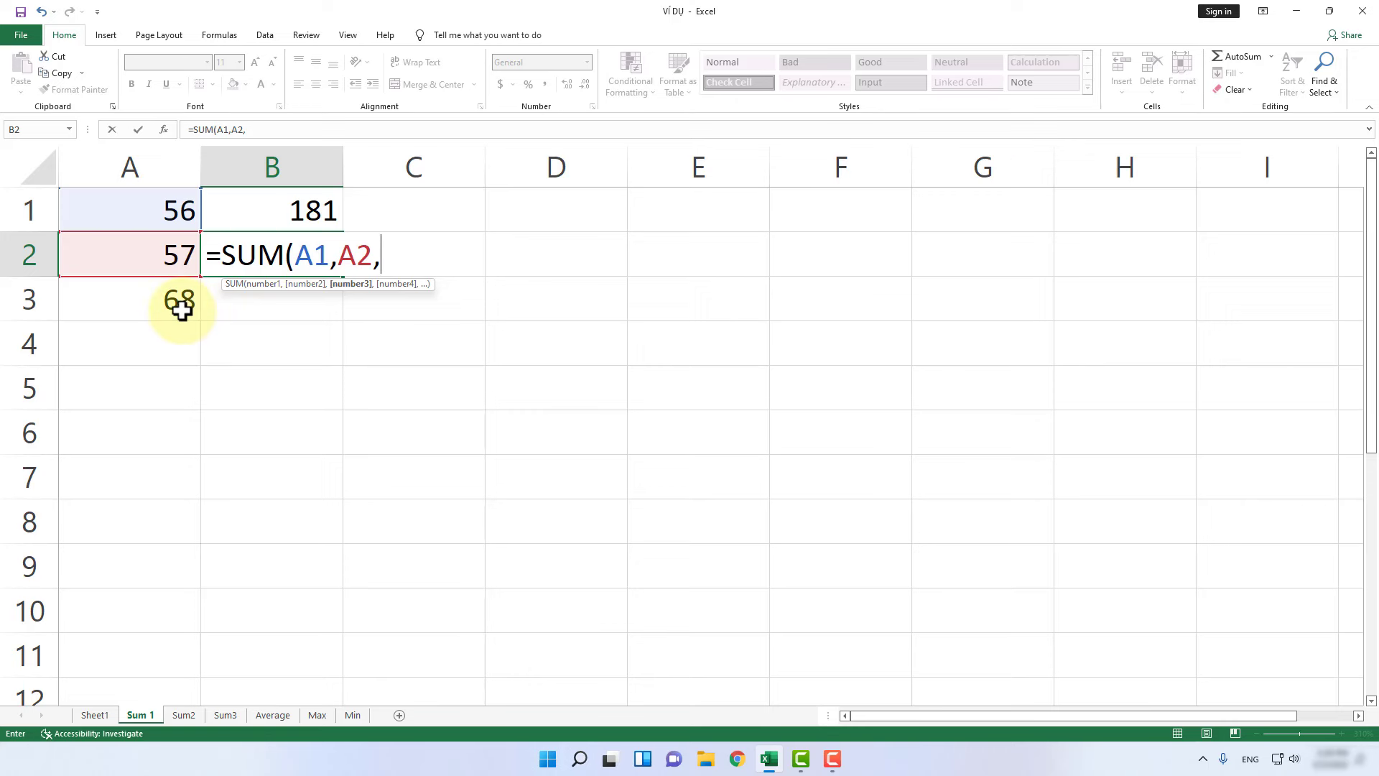
click(181, 307)
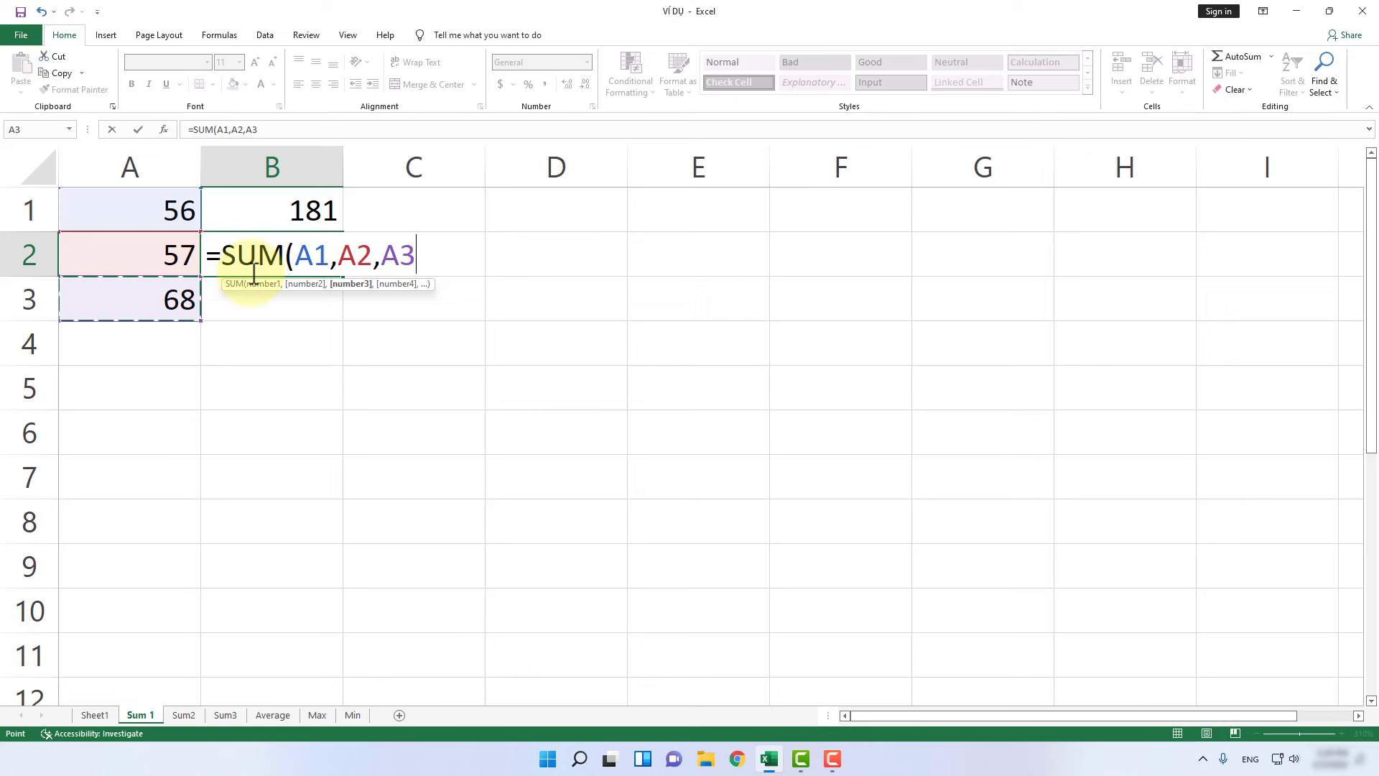
text())
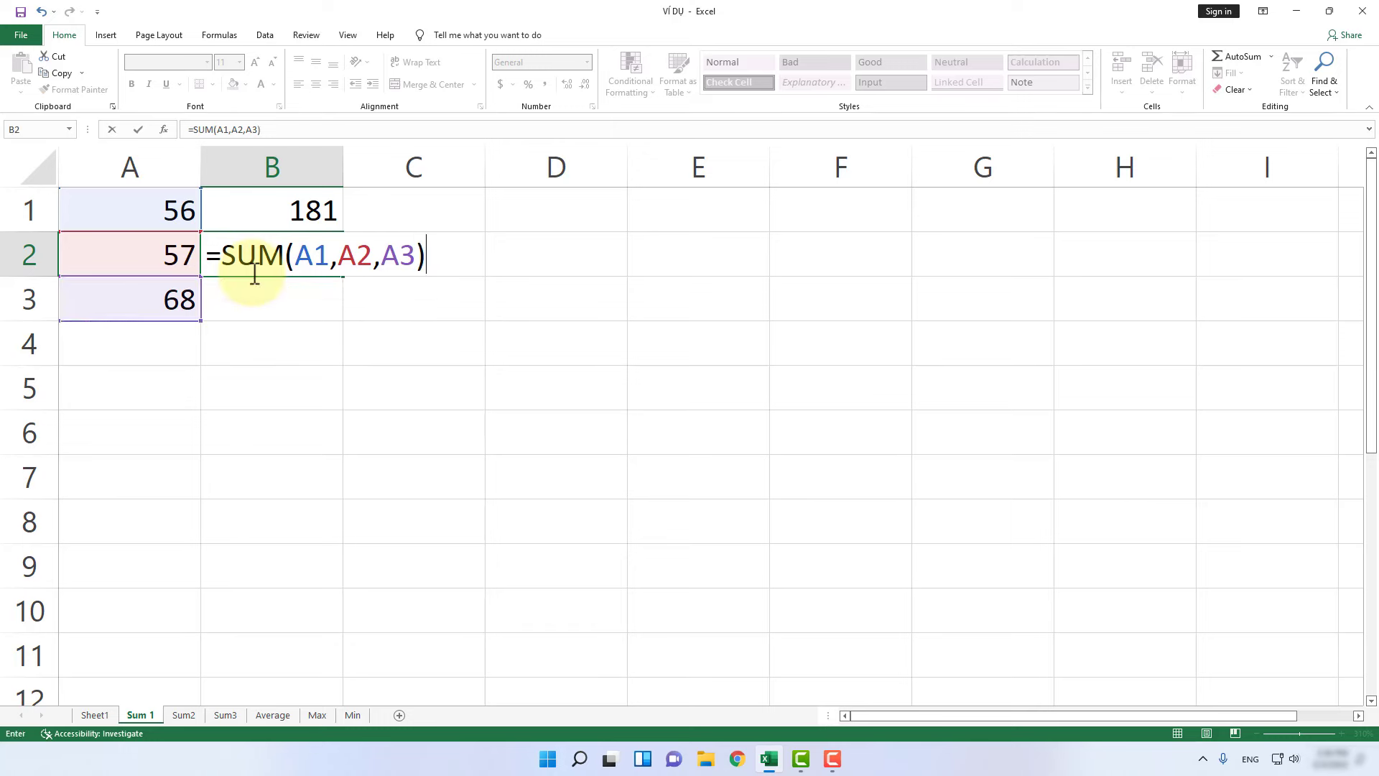
key(Return)
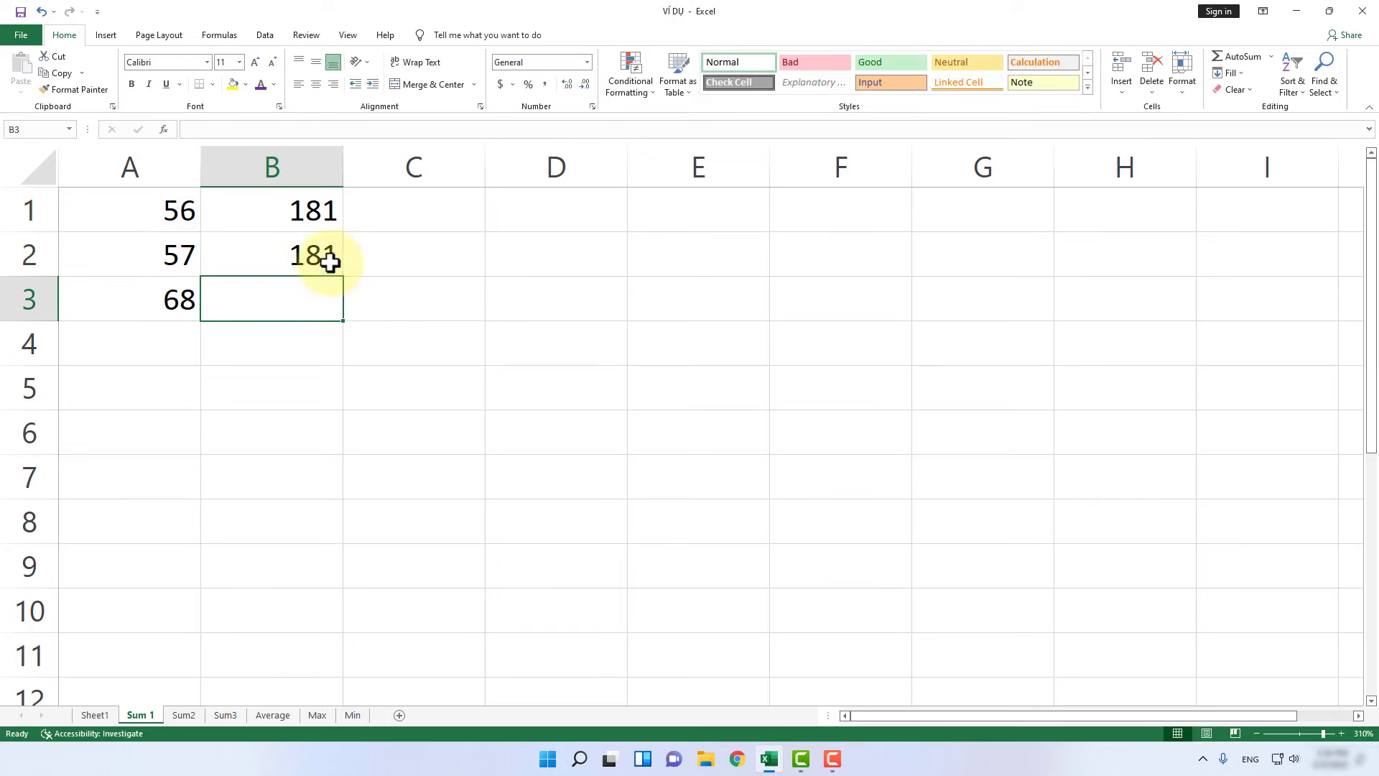
click(316, 260)
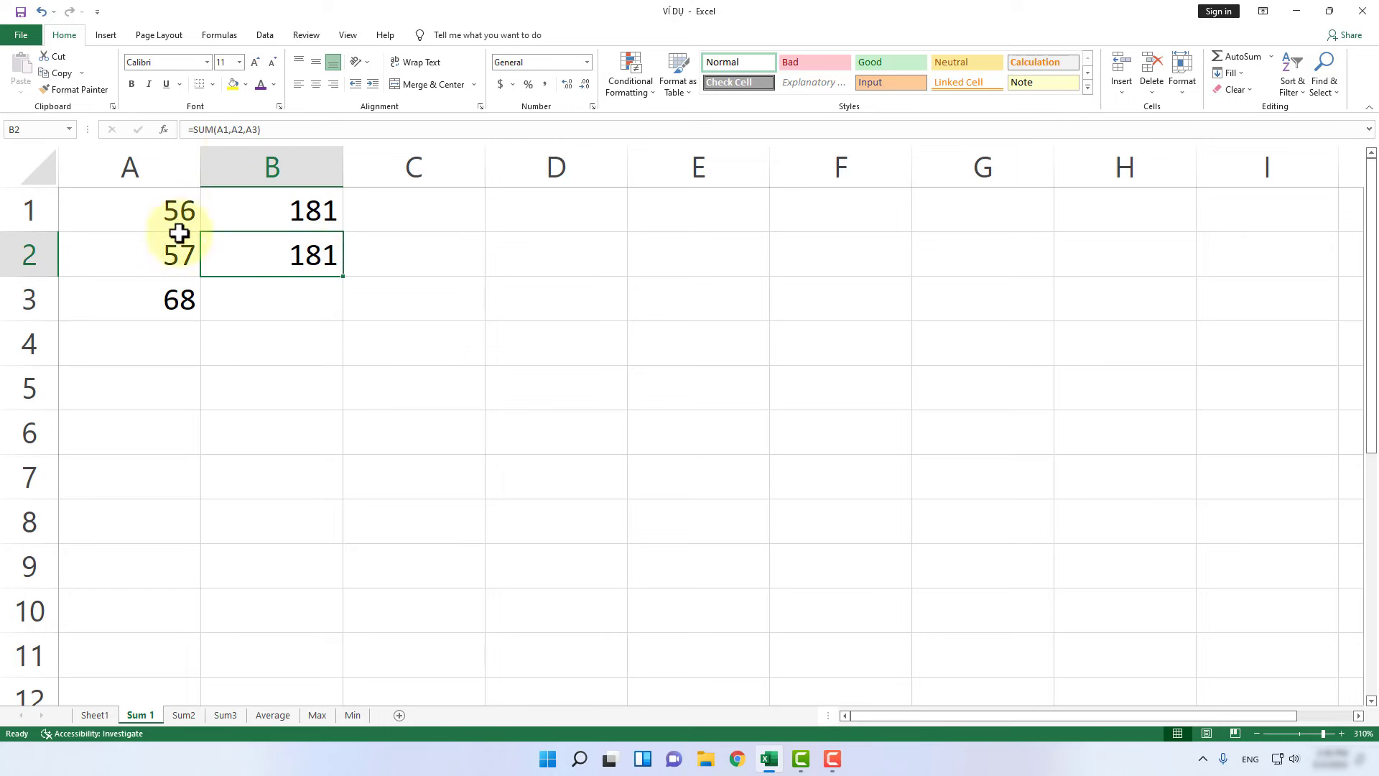
click(279, 297)
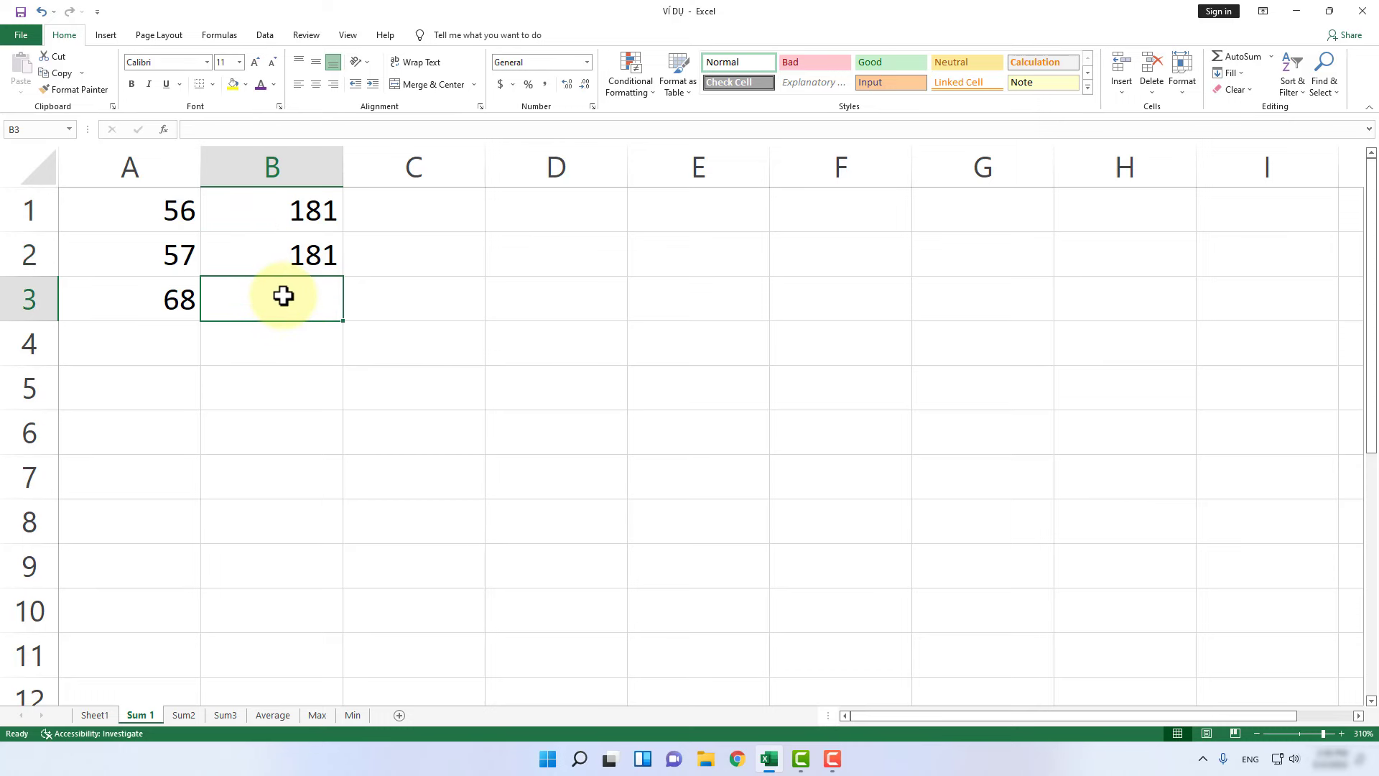
Enter =SUM(A1:A3) in B3 using the range, also giving 181
text(=)
text(sum)
key(Tab)
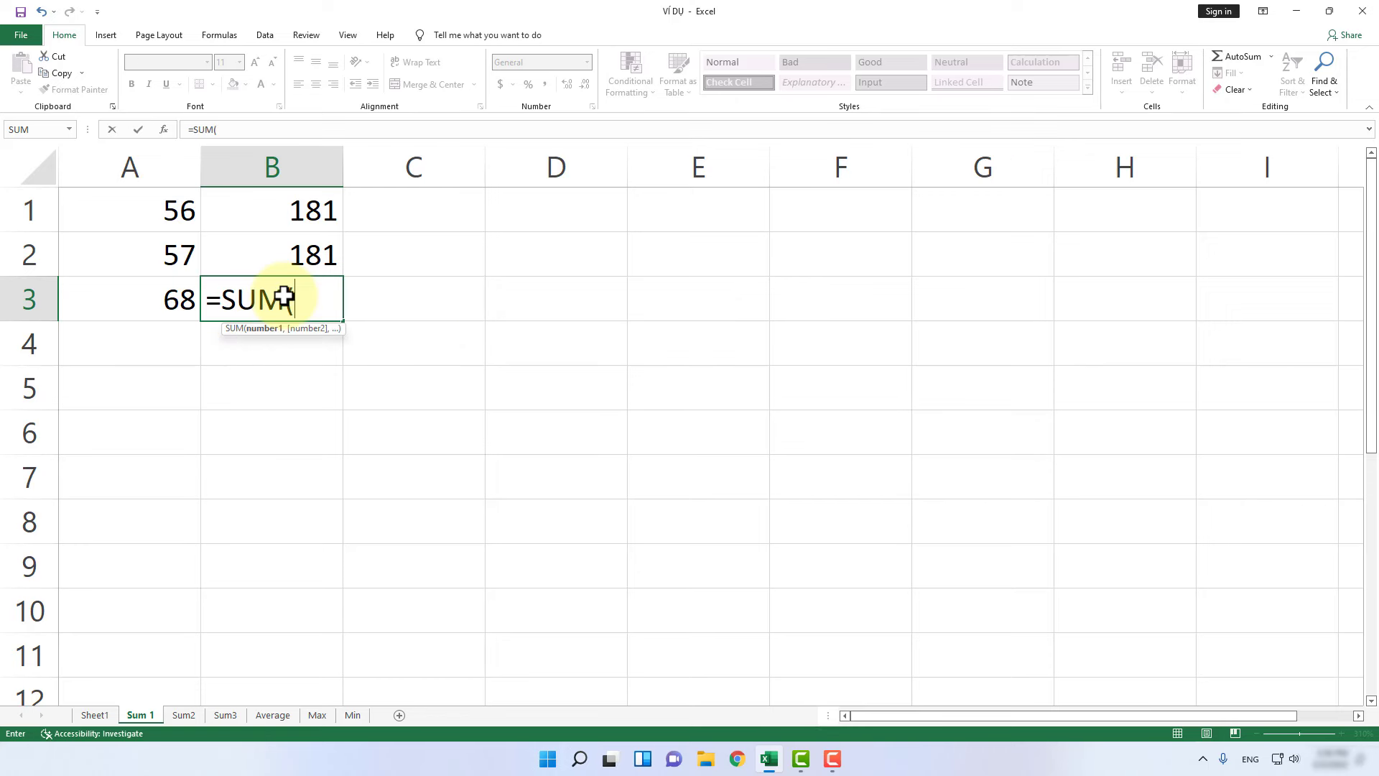
drag(176, 210, 176, 291)
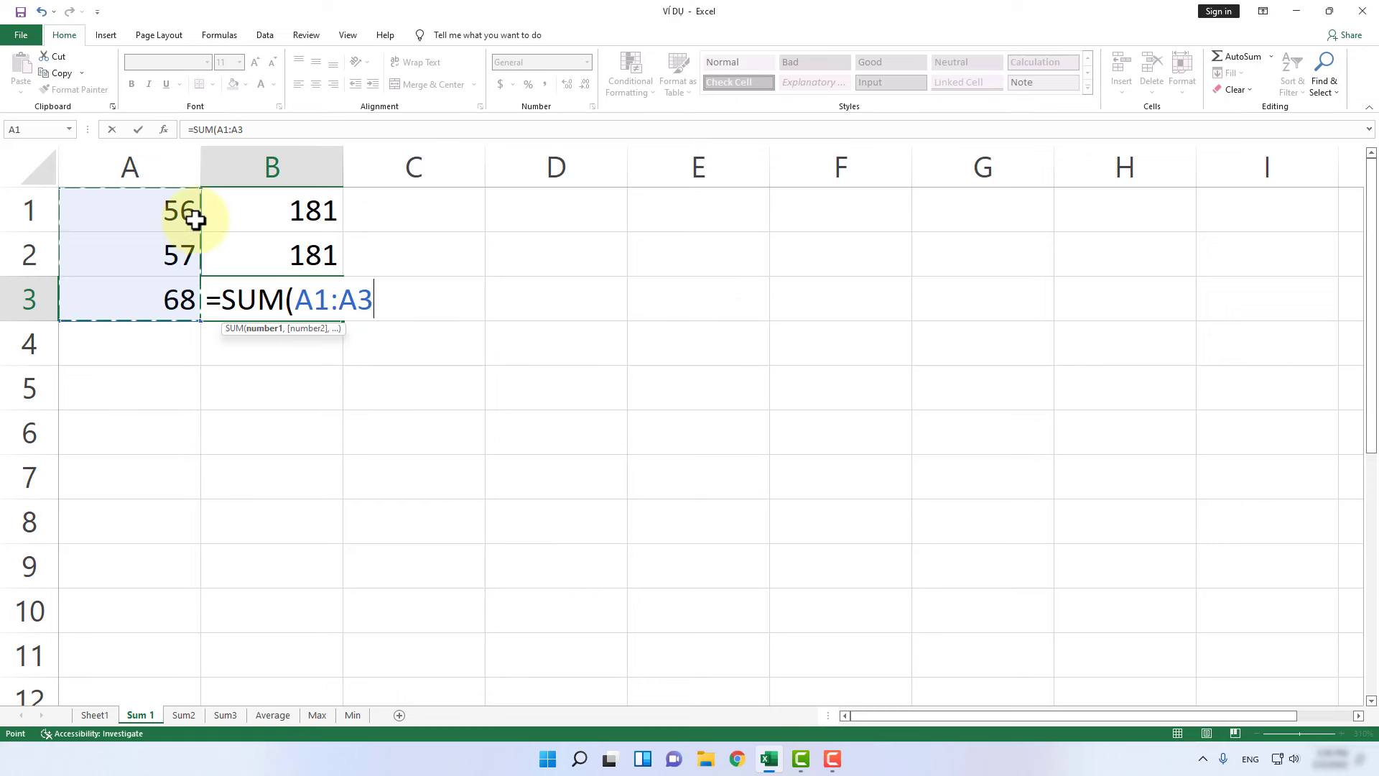
text())
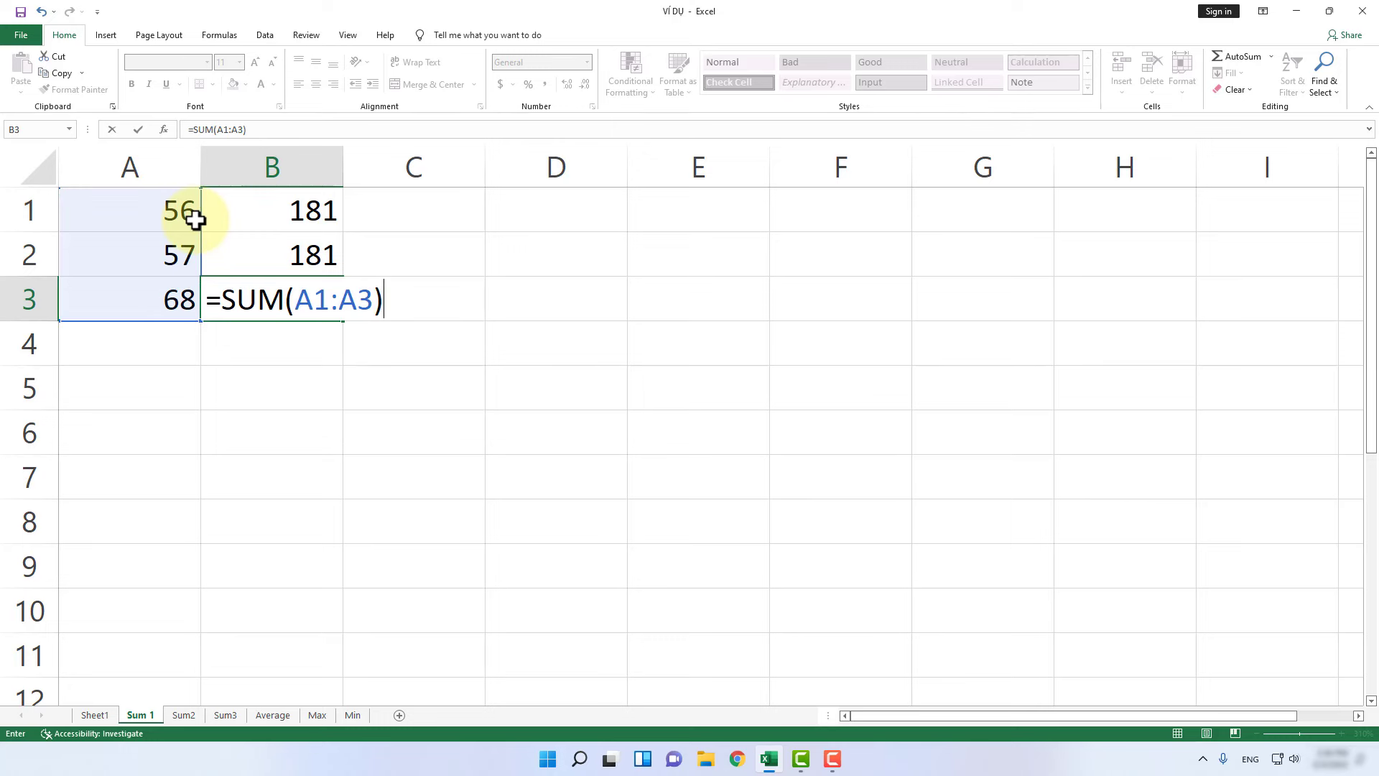
key(Return)
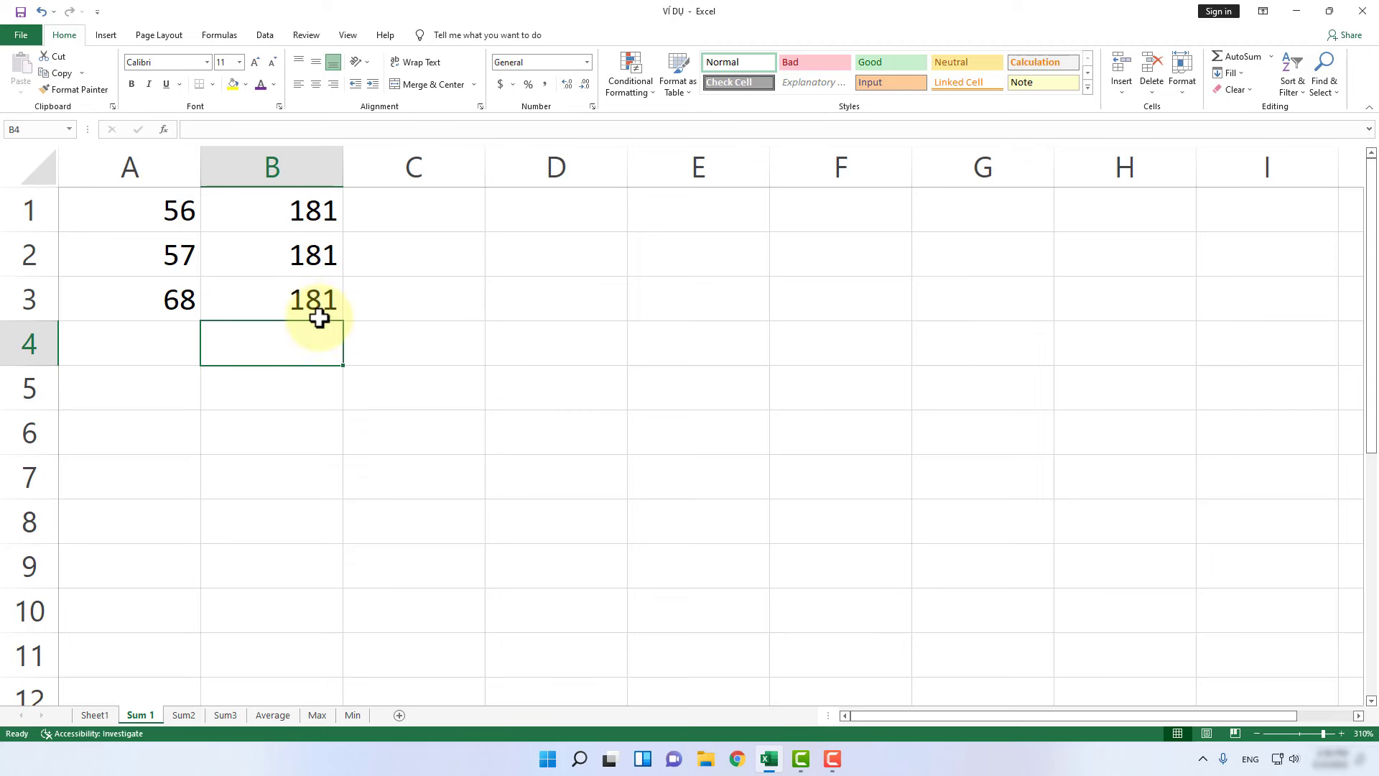
Change the value in A2 from 57 to 60
click(183, 250)
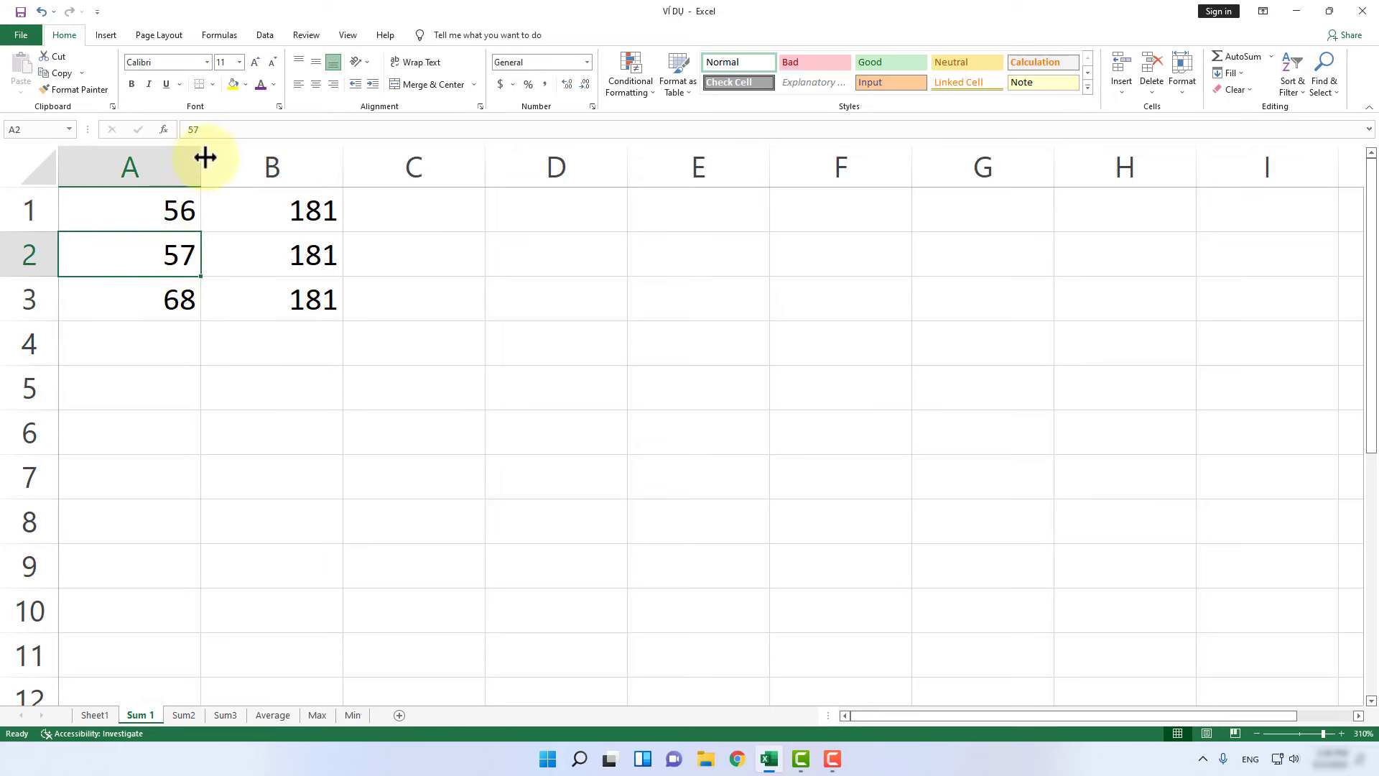
click(206, 131)
key(BackSpace)
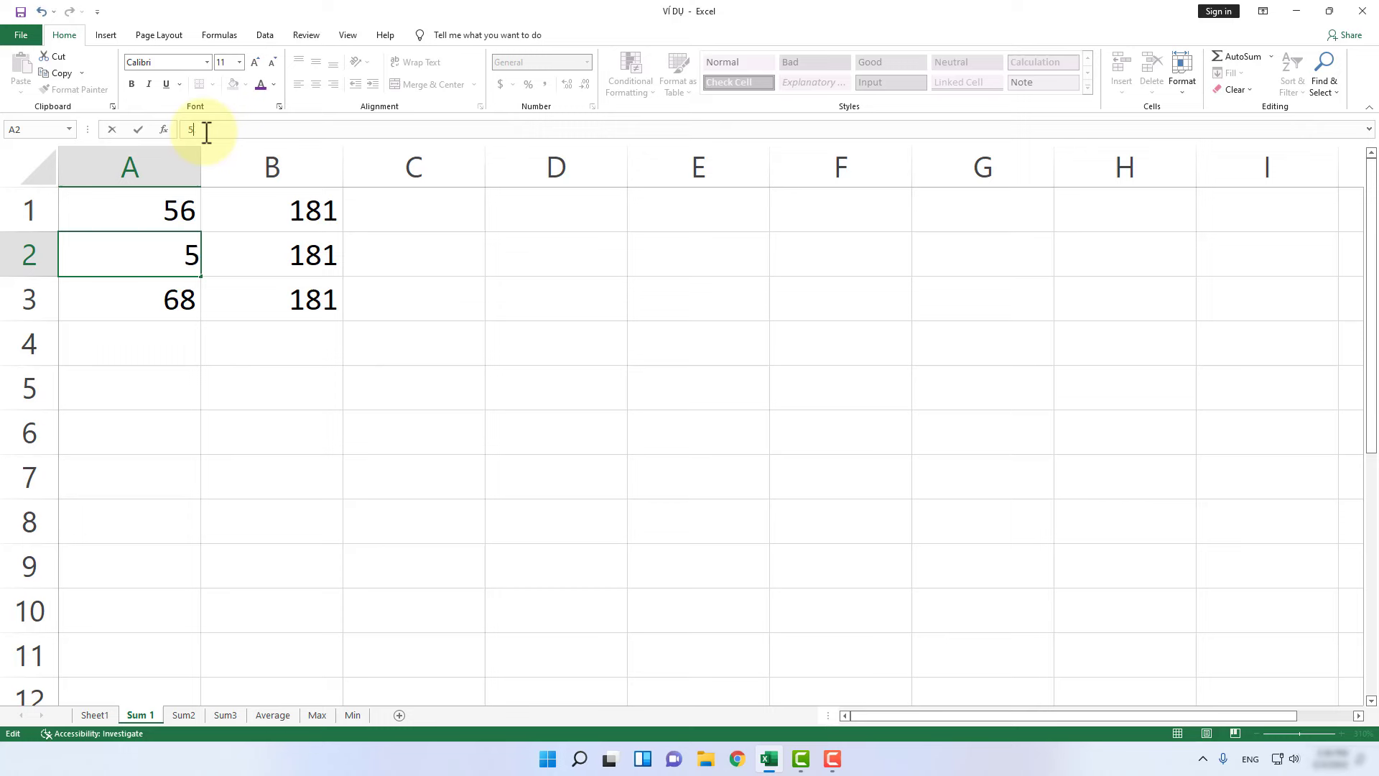
text(0)
key(BackSpace)
key(BackSpace)
key(Return)
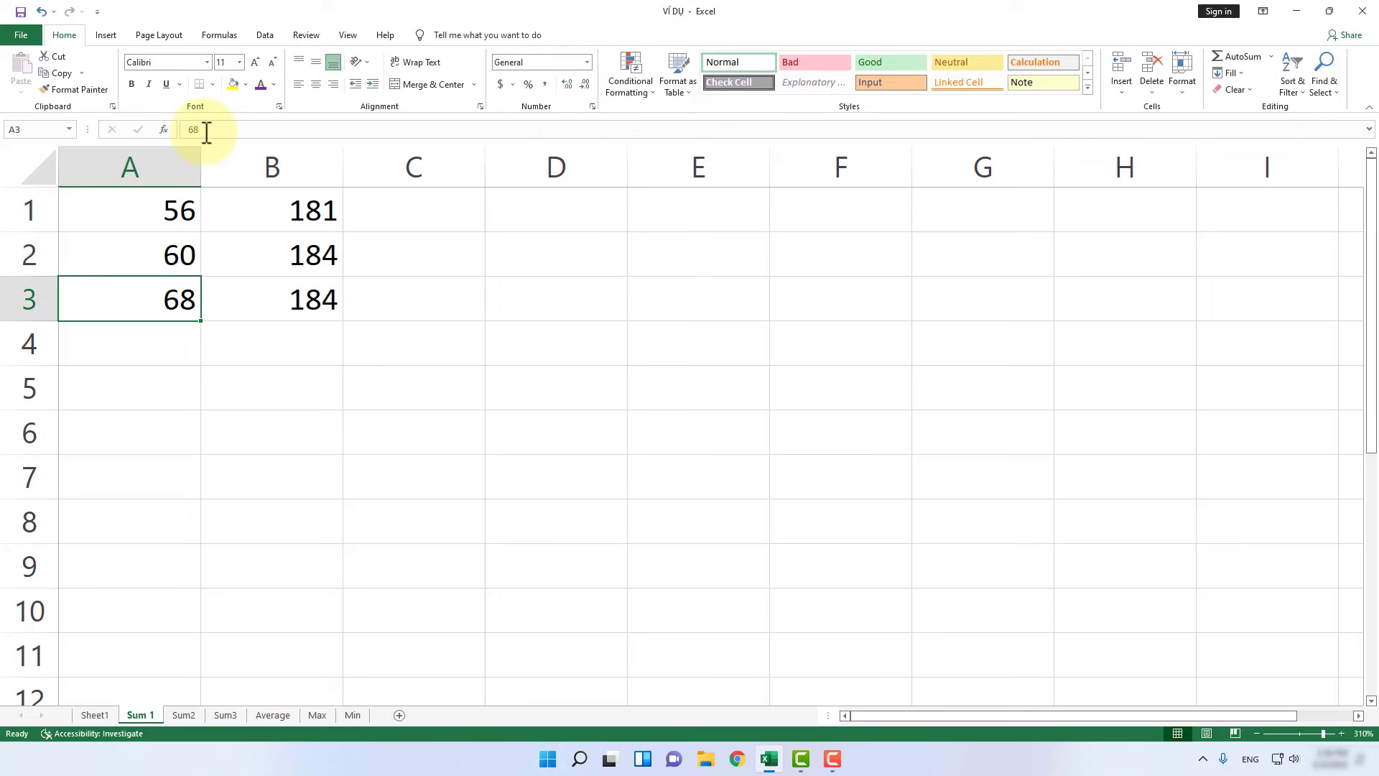
Compare the formulas: B2 and B3 update to 184, while B1 stays at 181
click(330, 216)
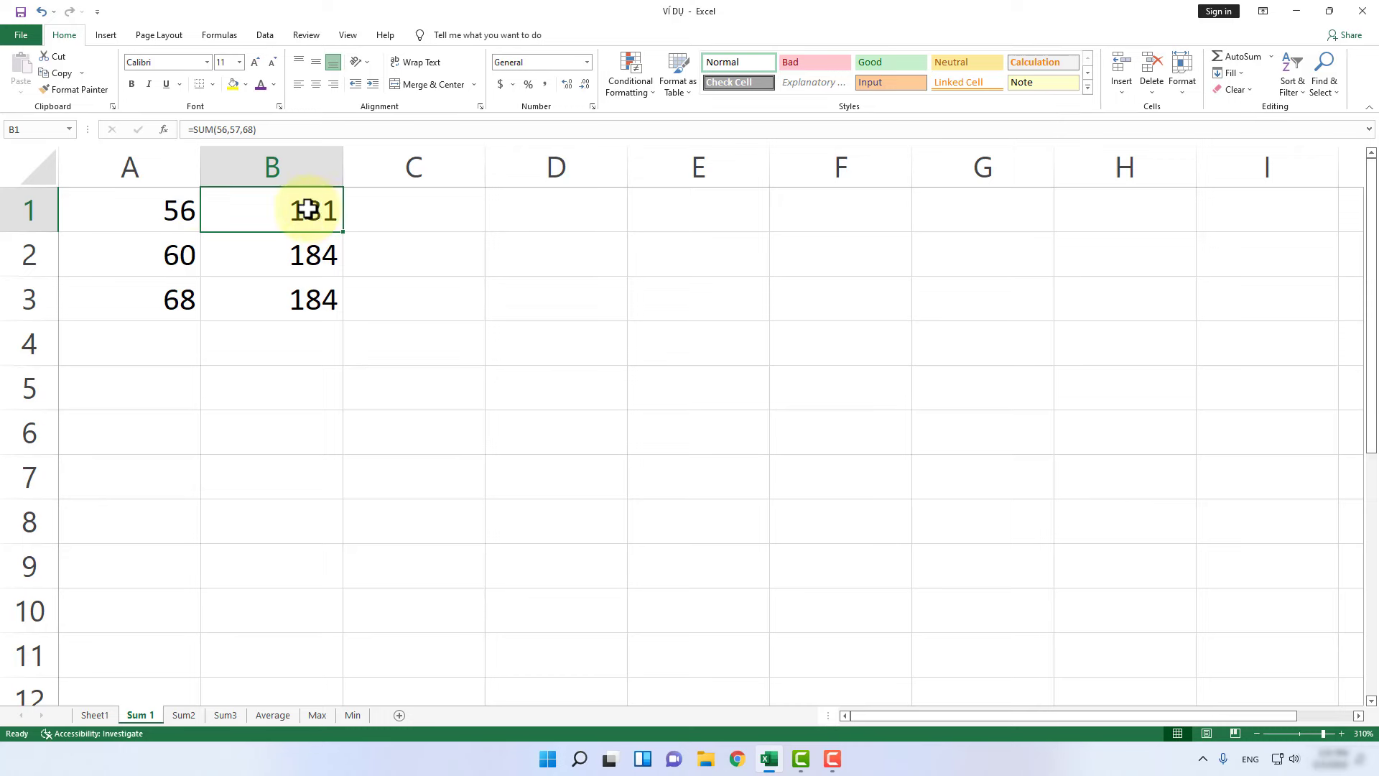
click(189, 260)
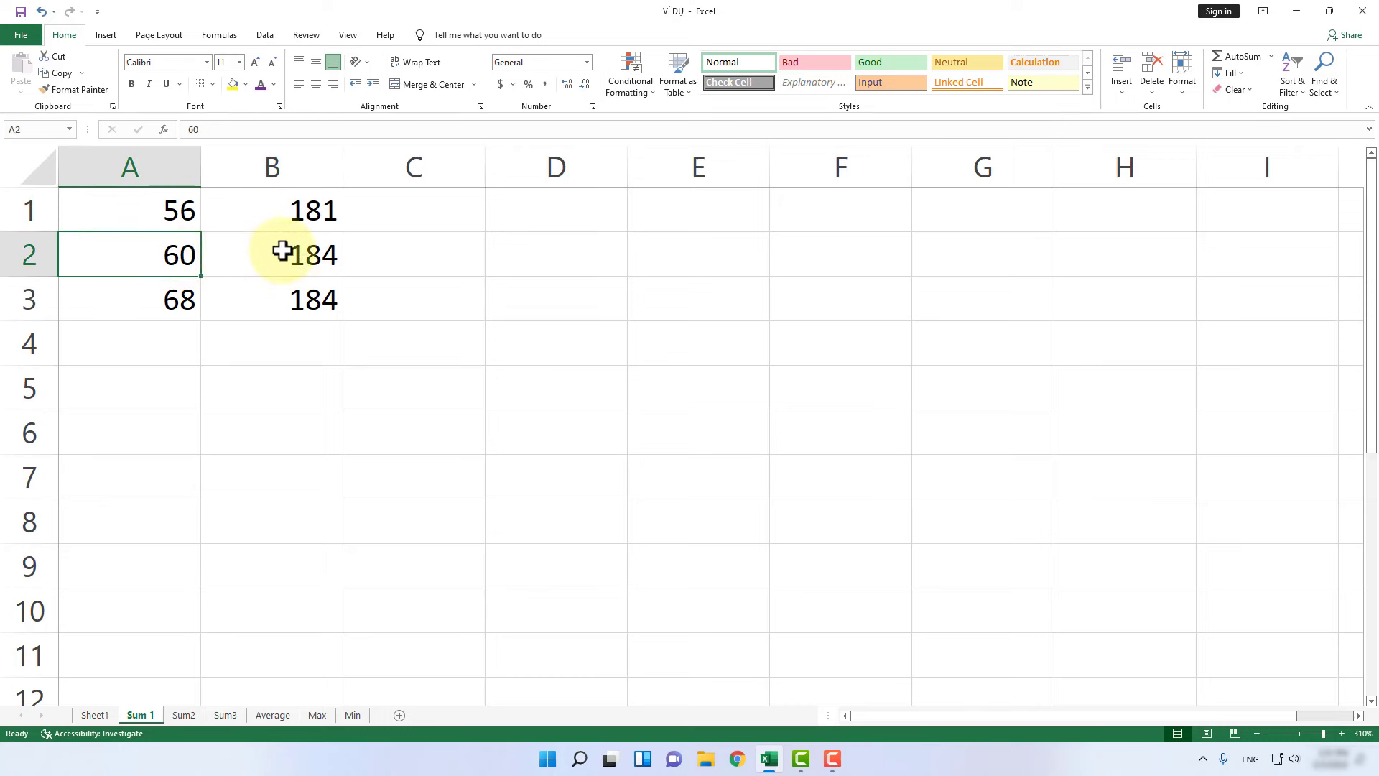
click(303, 266)
click(305, 293)
click(309, 260)
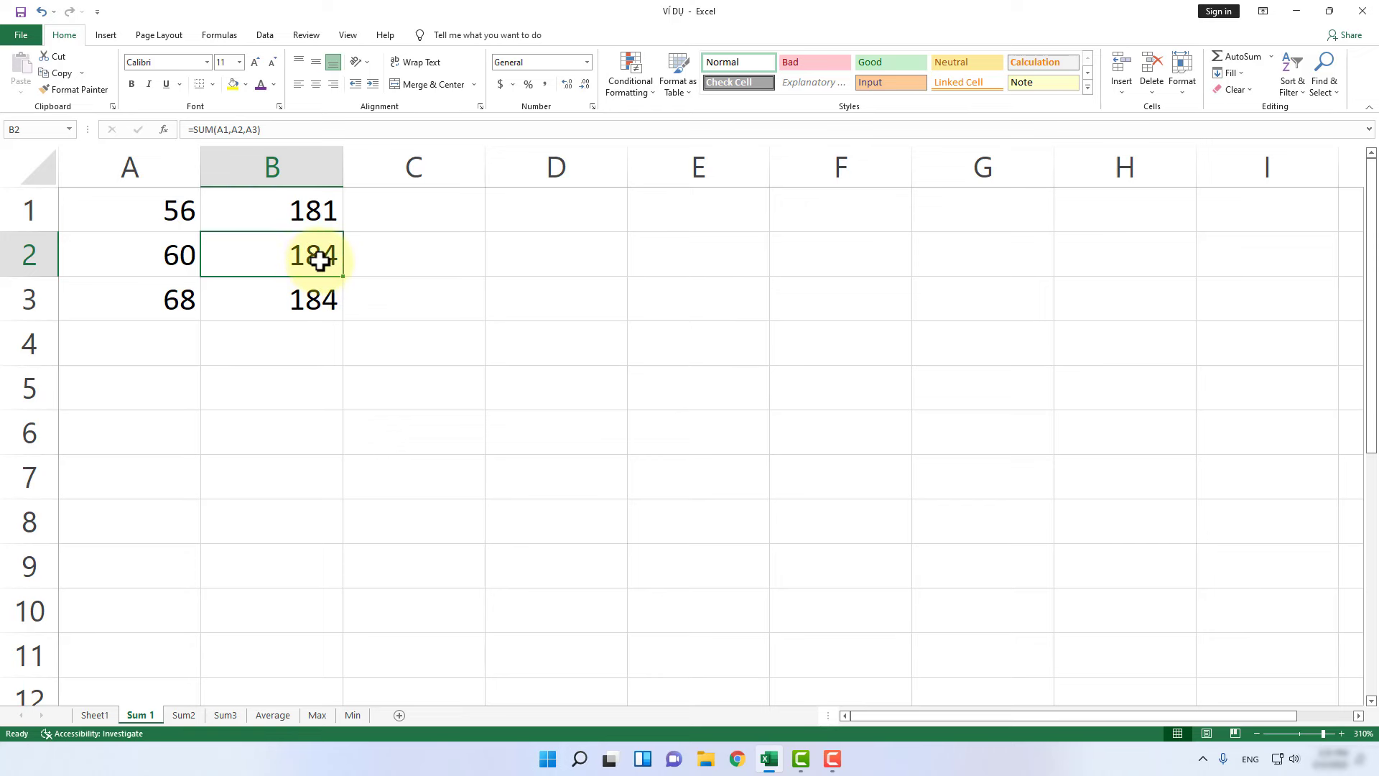
On the Sum2 sheet, clear the product totals I5:I13 and month totals C13:H13
click(192, 713)
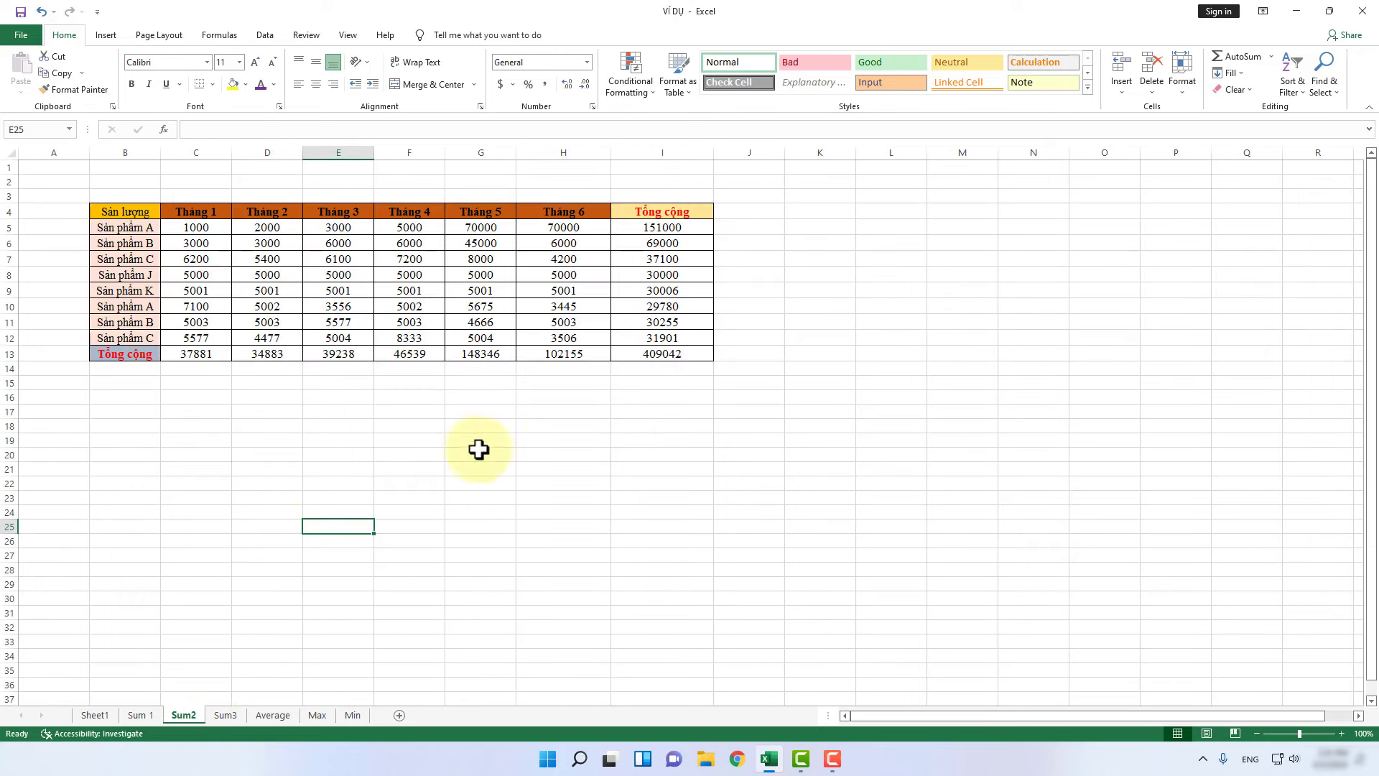
drag(683, 227, 679, 327)
drag(678, 352, 676, 347)
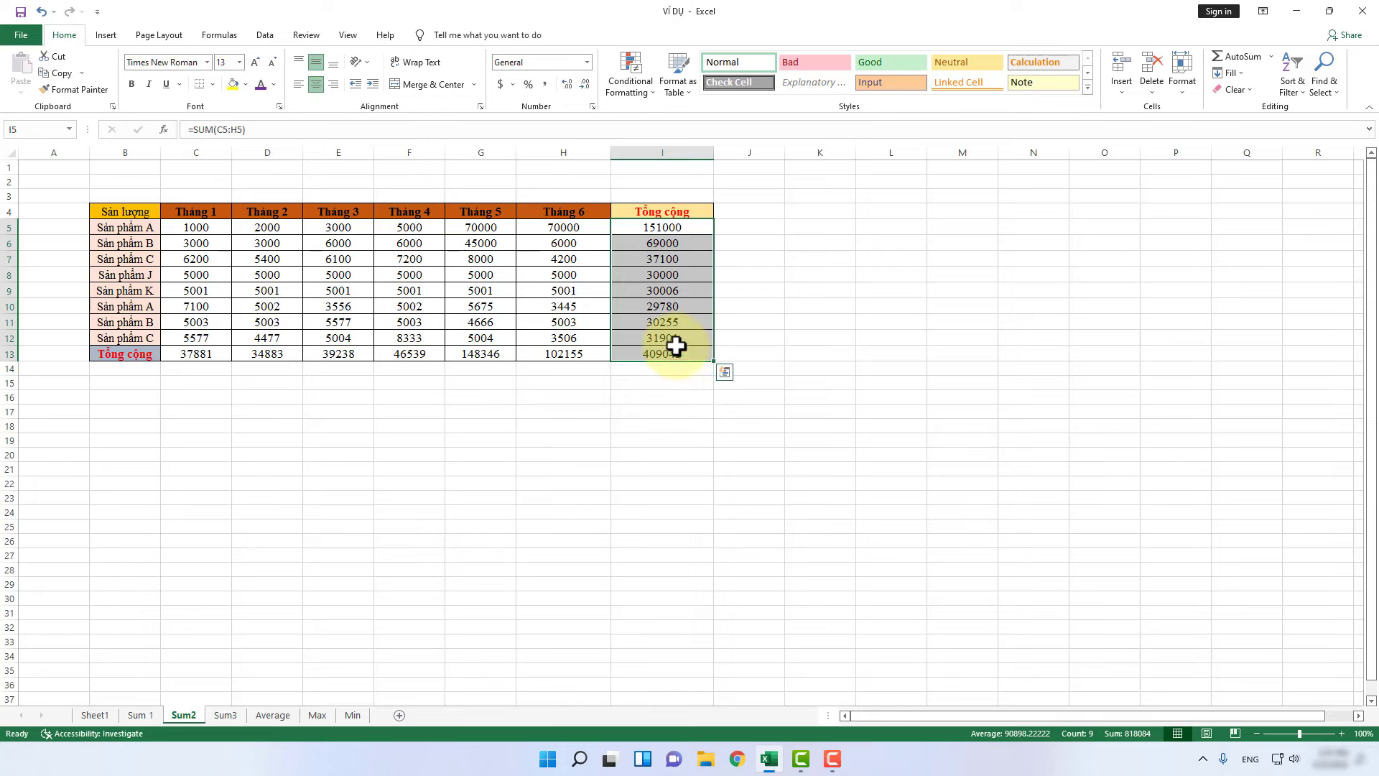
key(Delete)
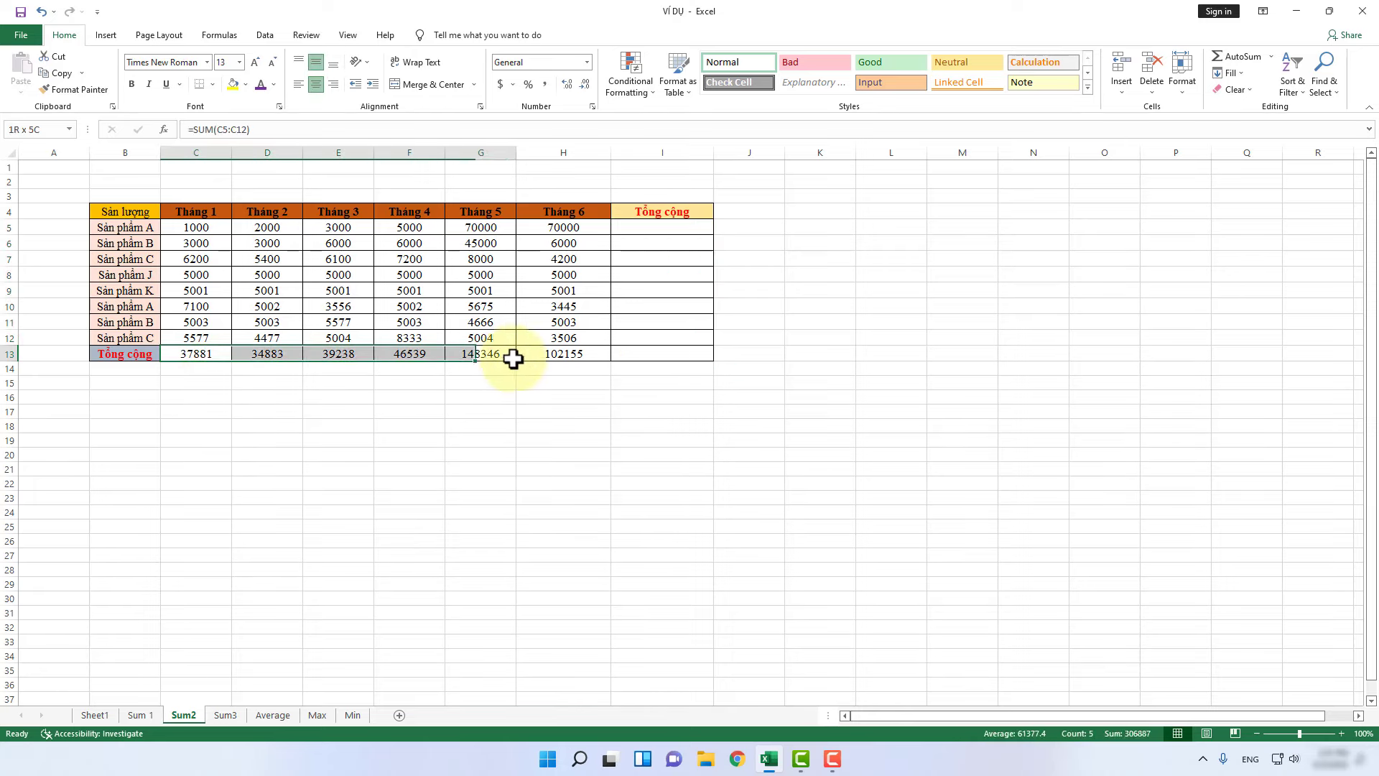
drag(193, 354, 556, 367)
key(Delete)
click(407, 396)
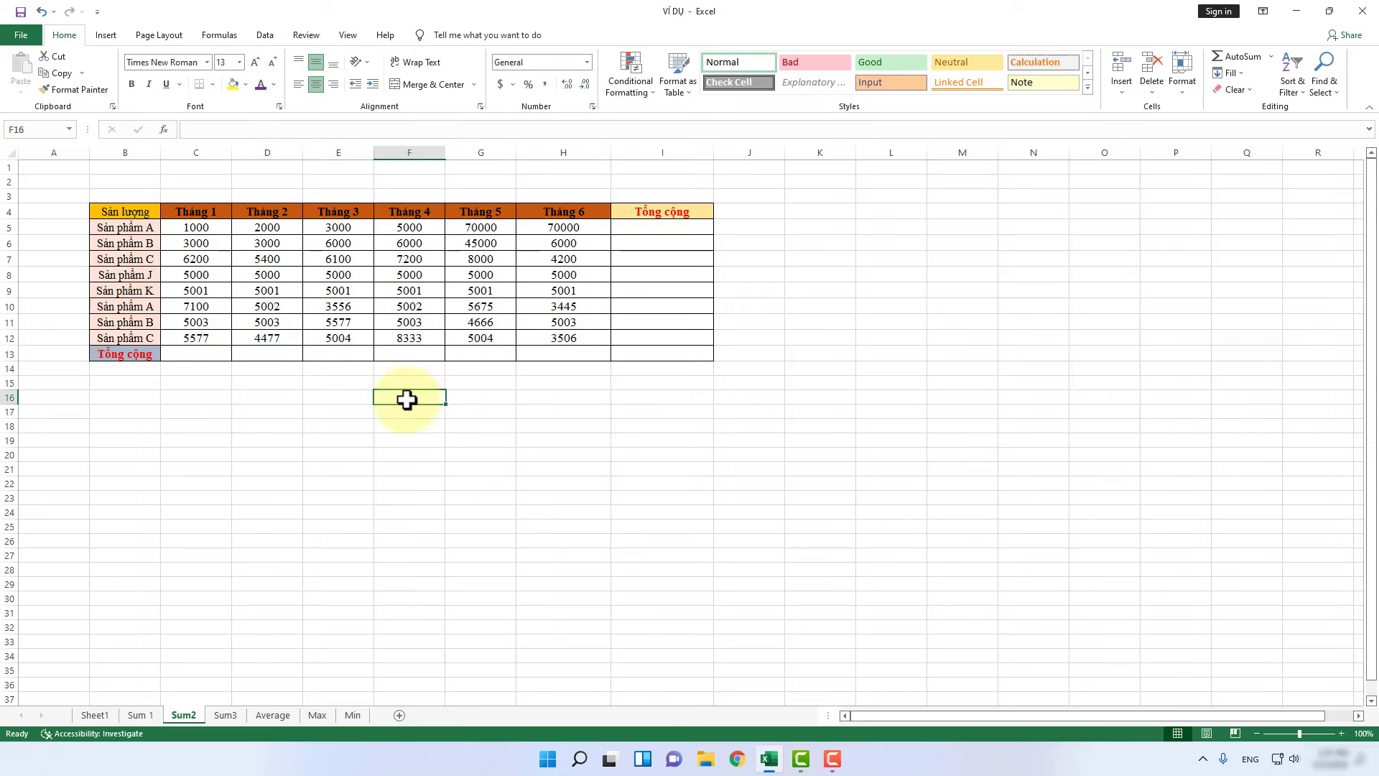
Enter =SUM(C5:H5) in I5 (151000) and fill it down to I12
click(649, 229)
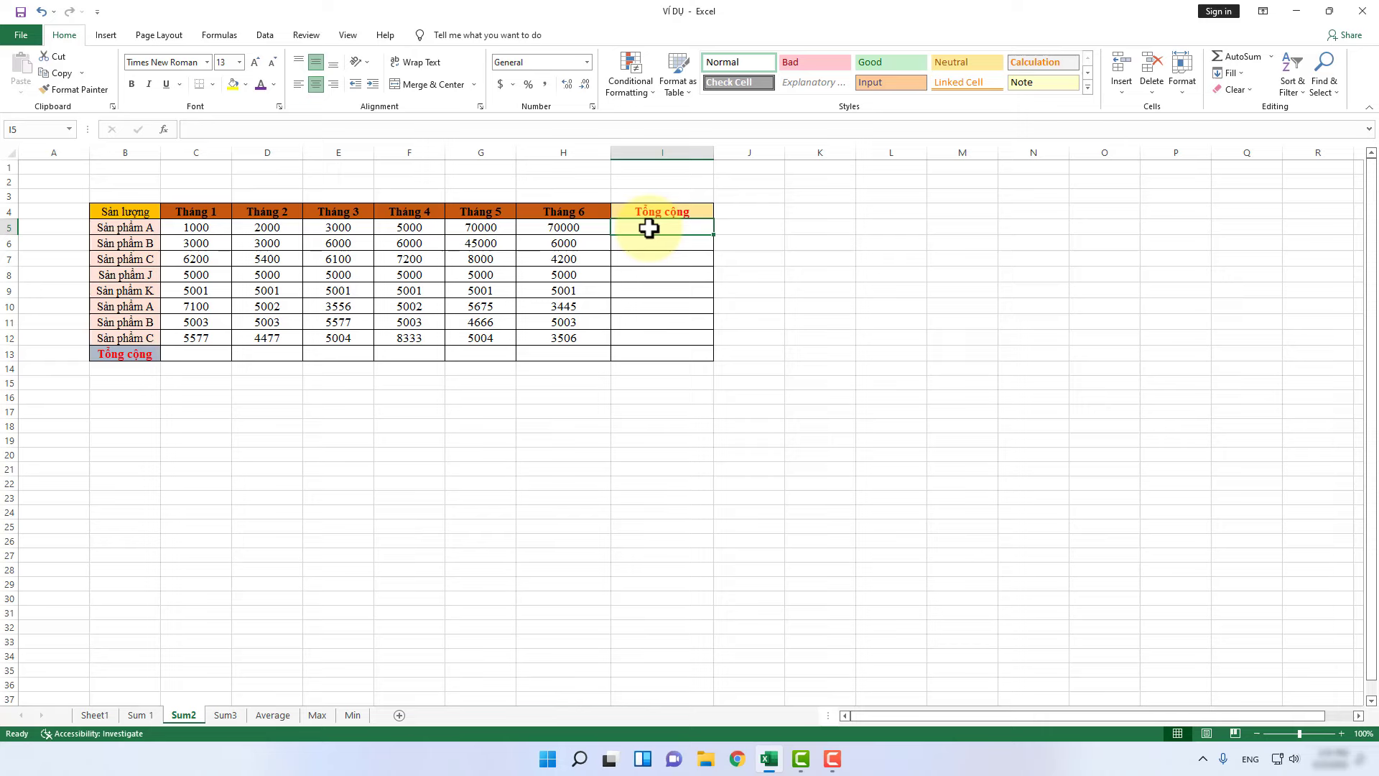
text(=su)
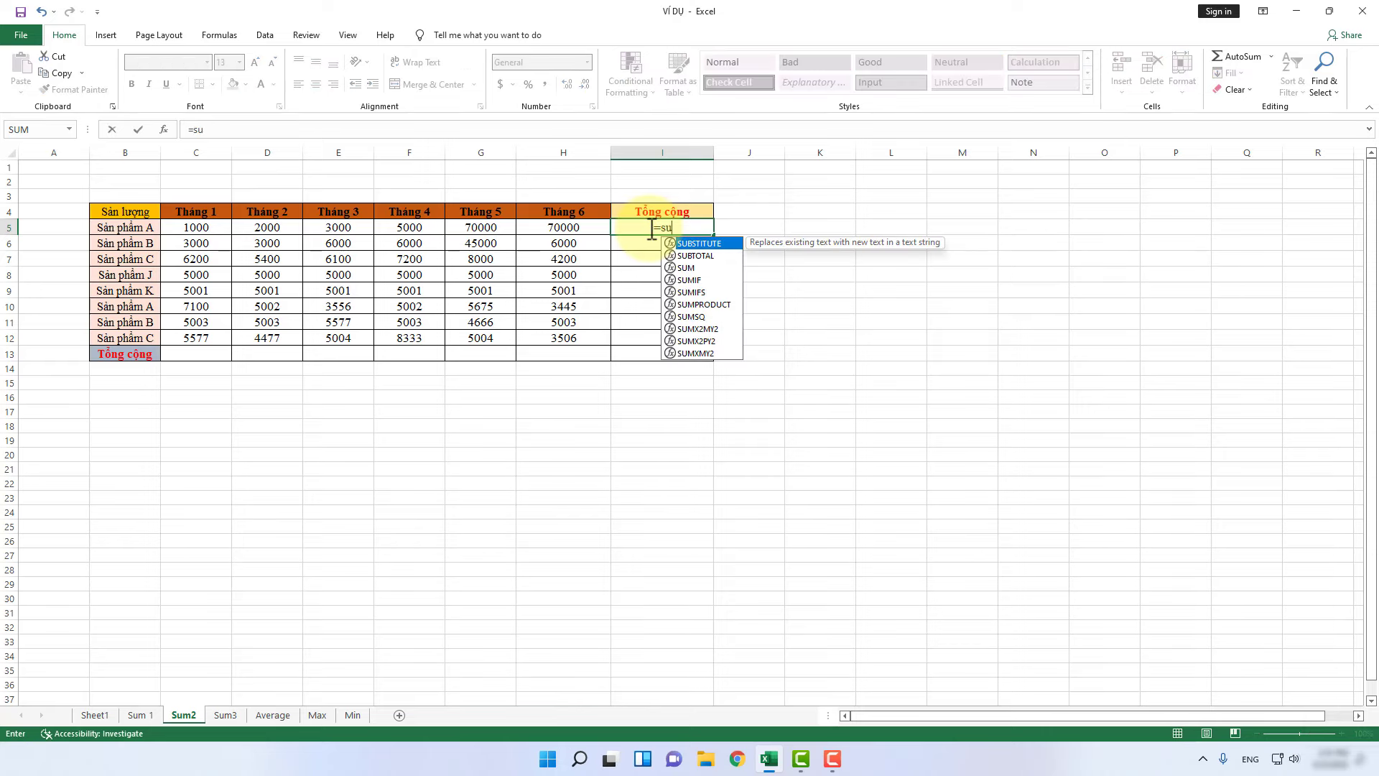
text(m)
key(Tab)
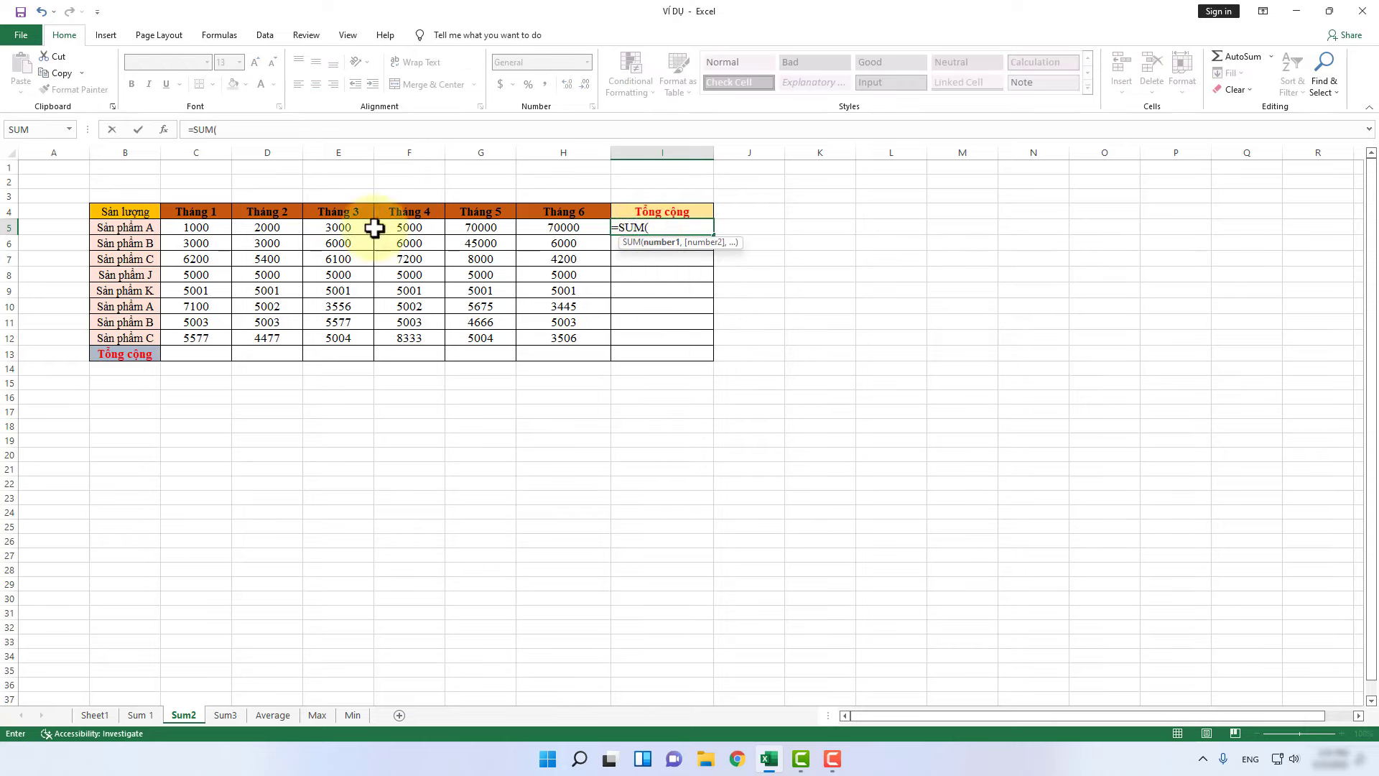
drag(191, 230, 557, 227)
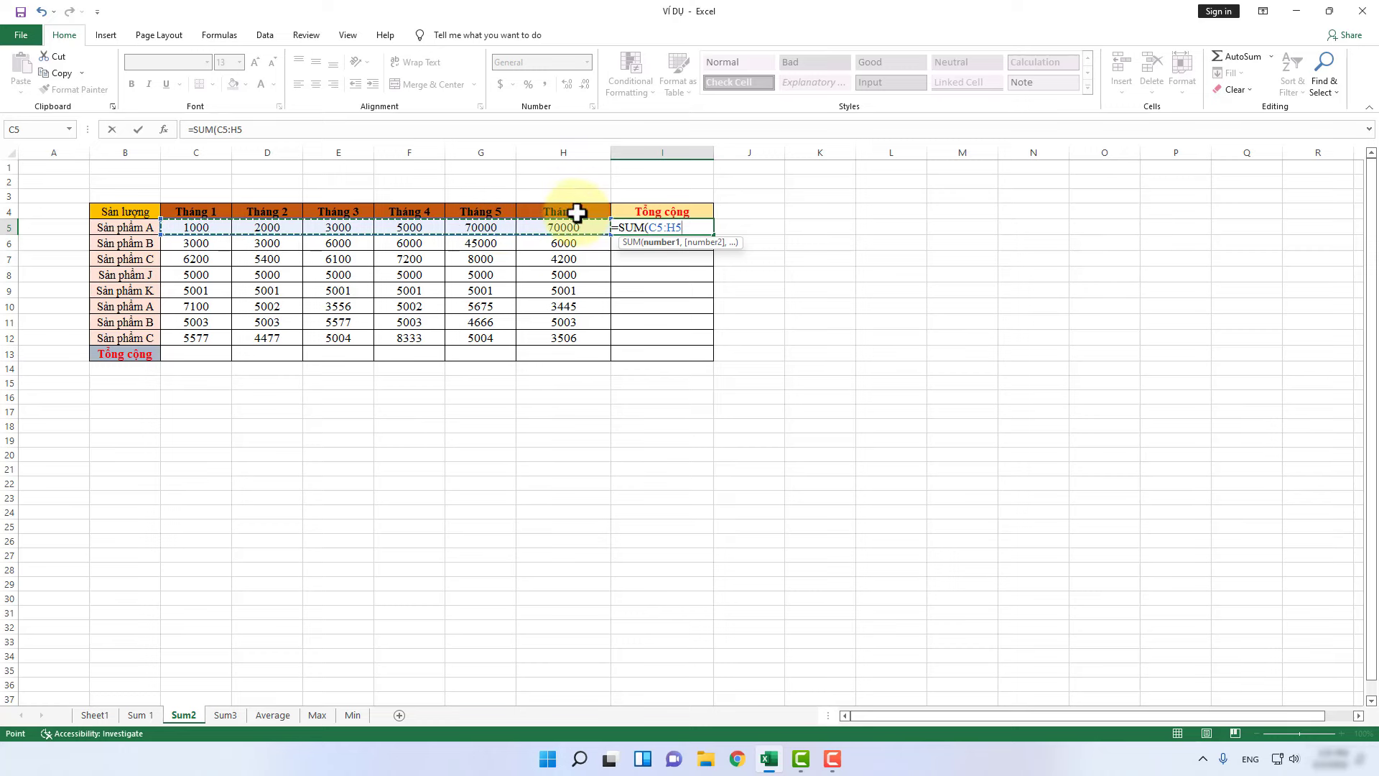
text())
key(Return)
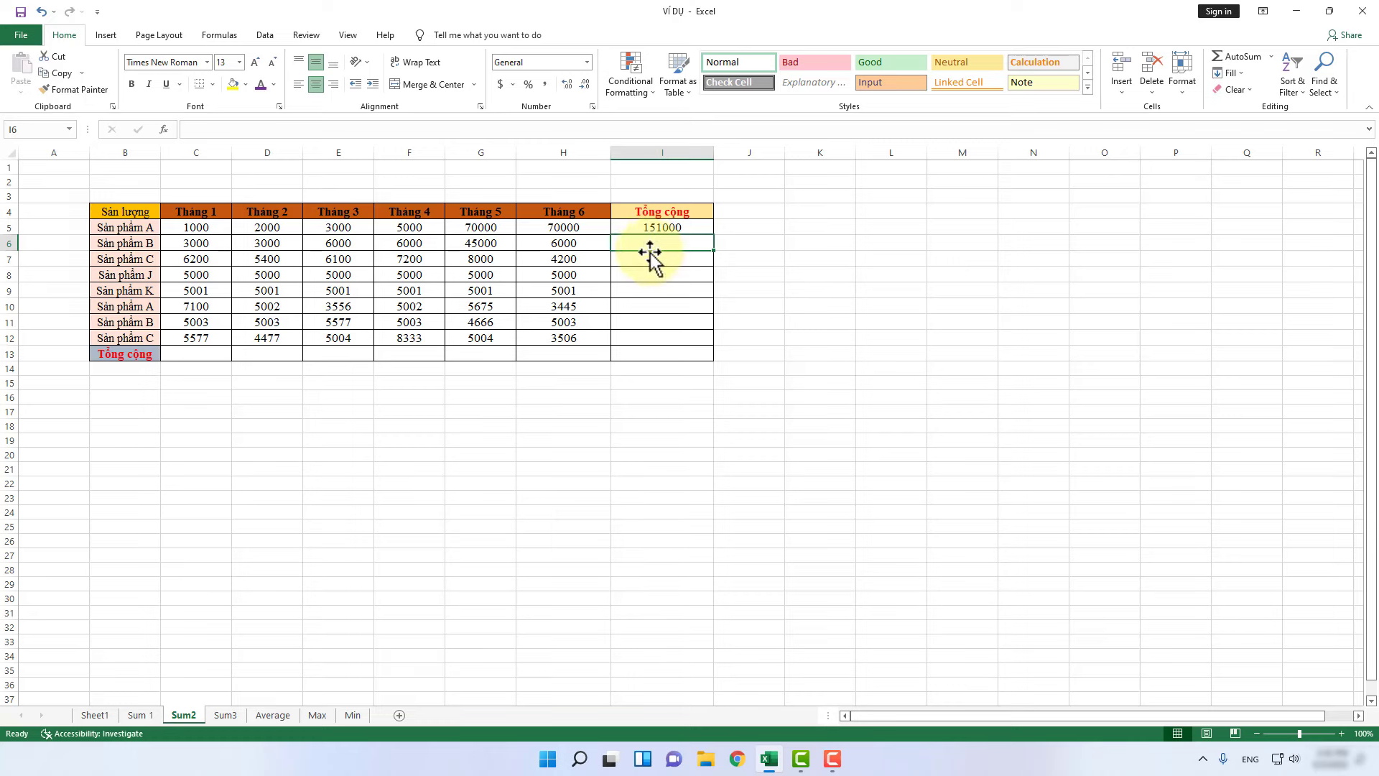
click(652, 228)
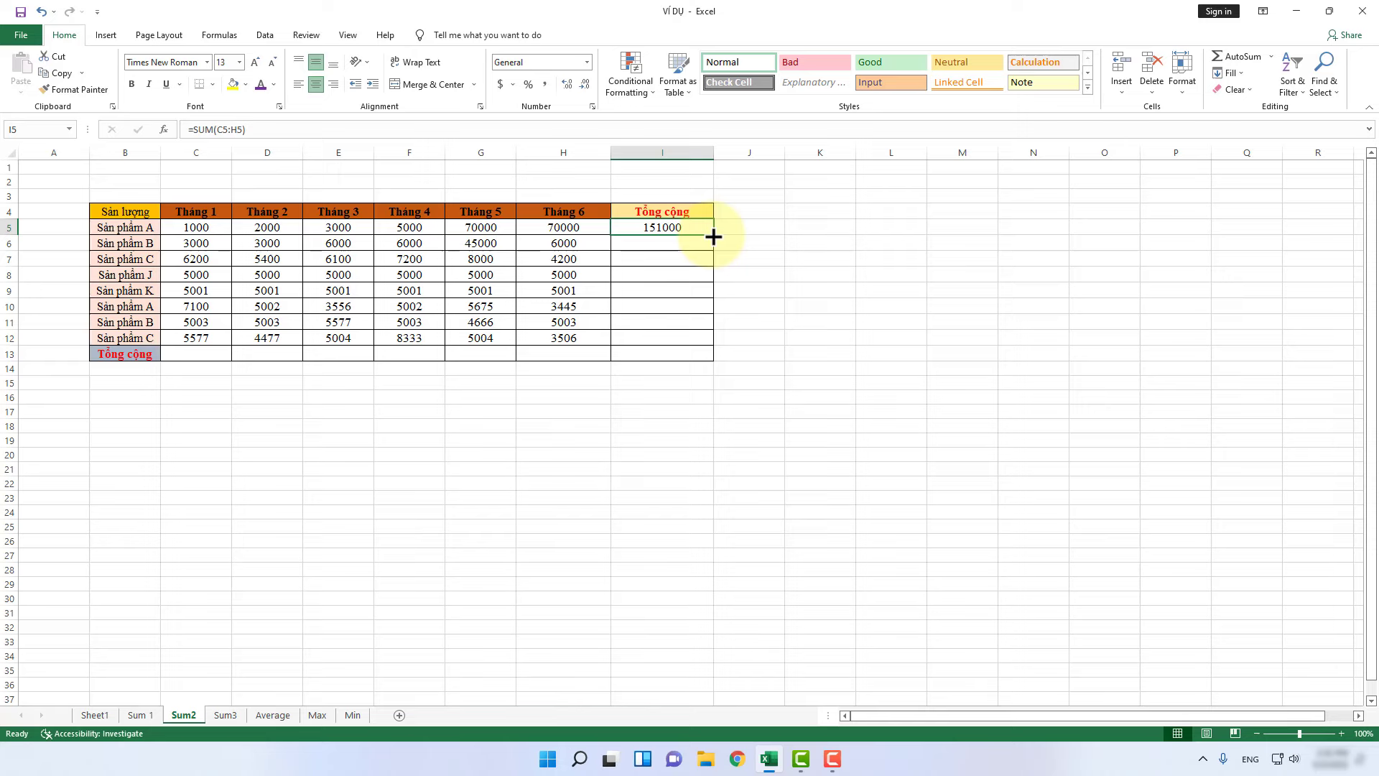
drag(713, 237, 714, 342)
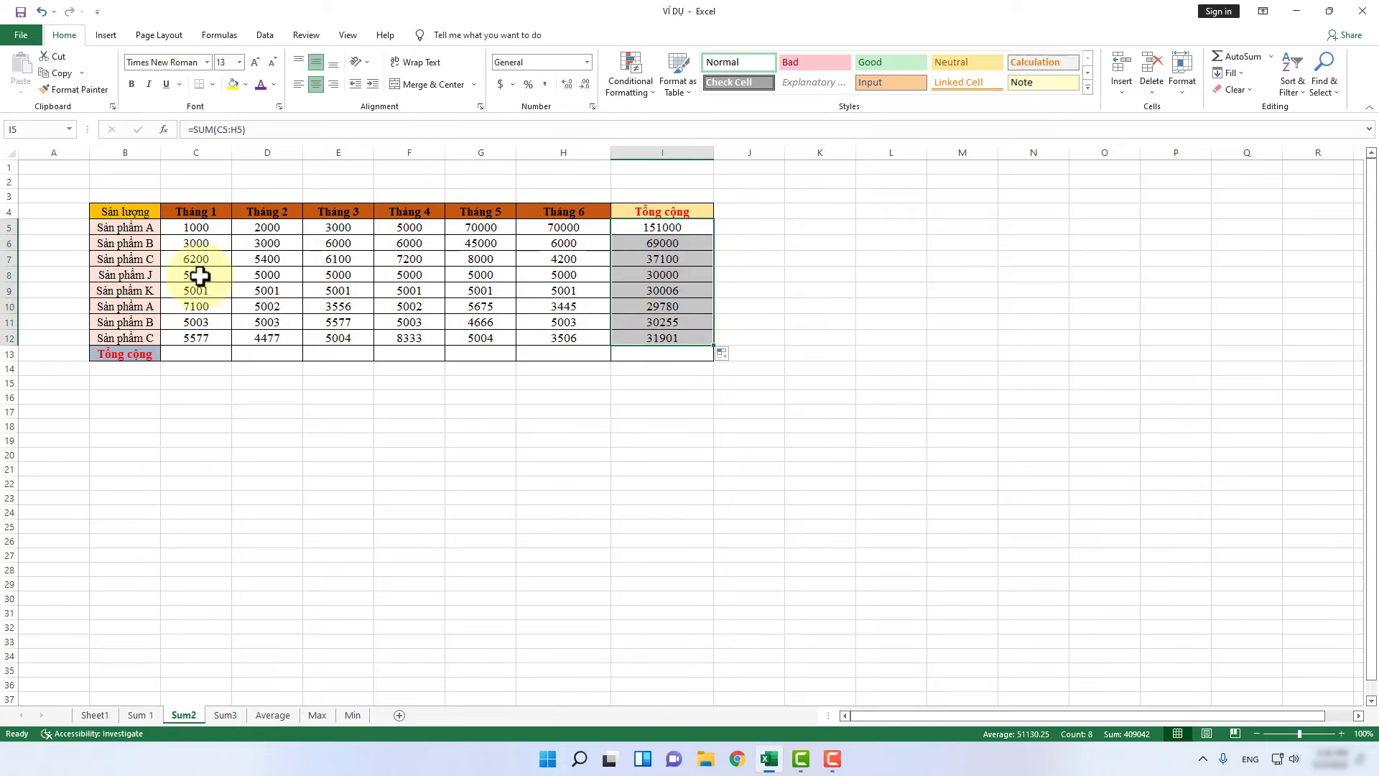
Enter =SUM(C5:C12) in C13 (37881) and fill it across to I13, totalling 409042
click(207, 356)
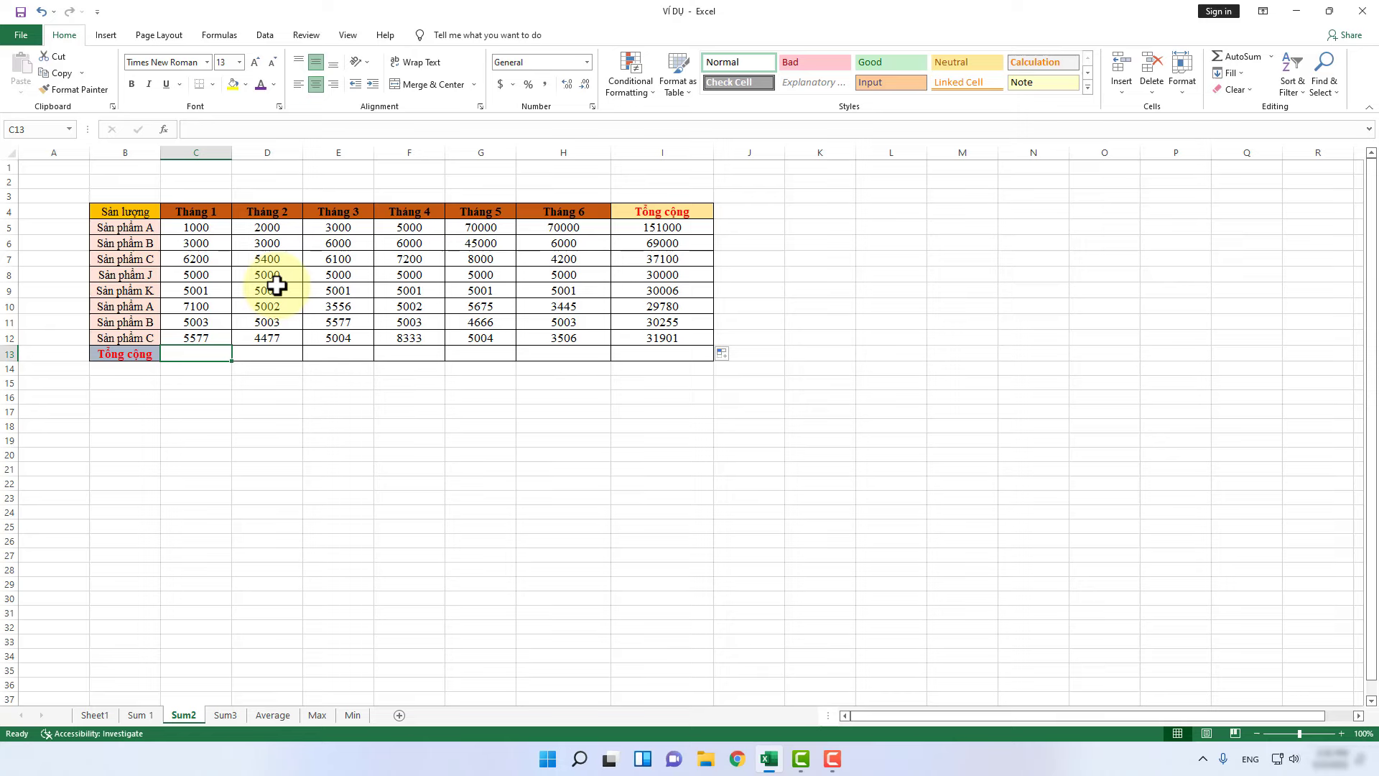
text(=sum)
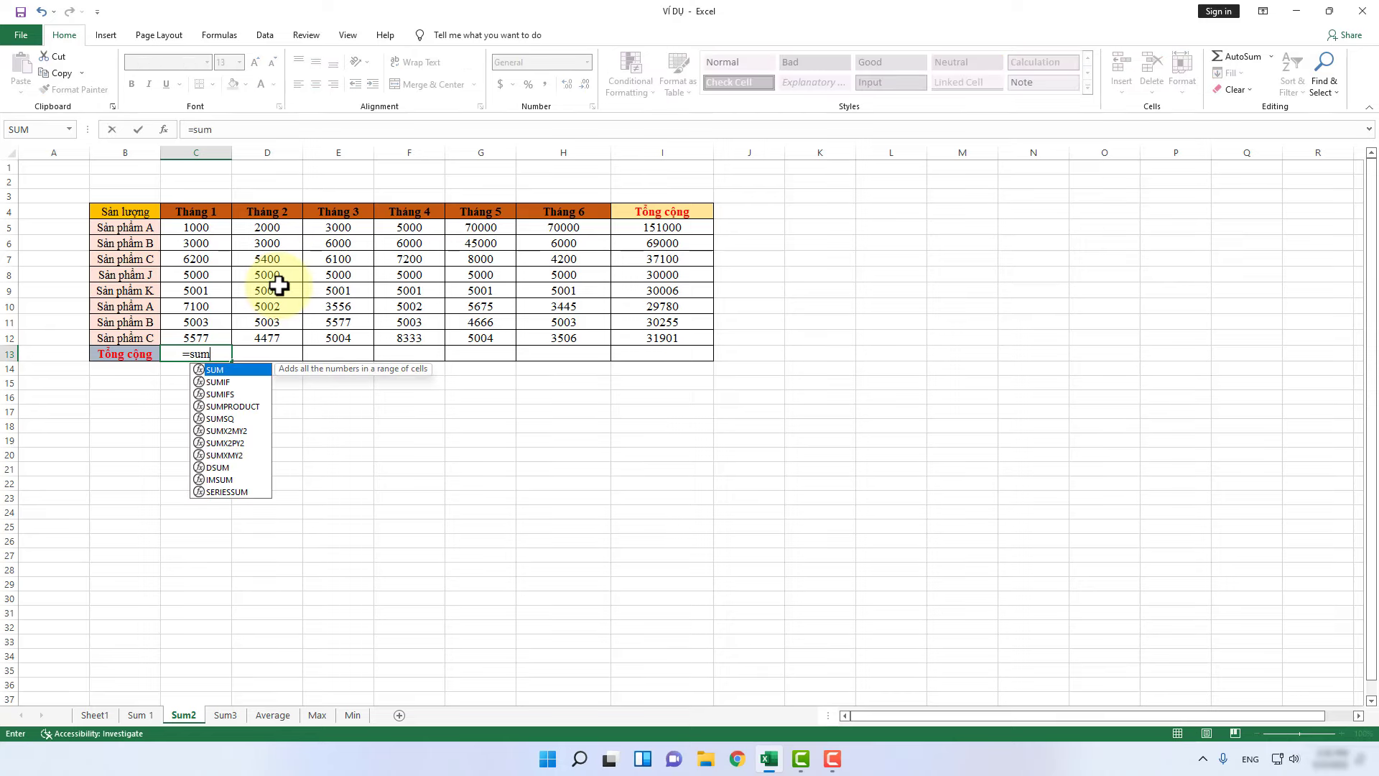
key(Tab)
drag(206, 227, 210, 332)
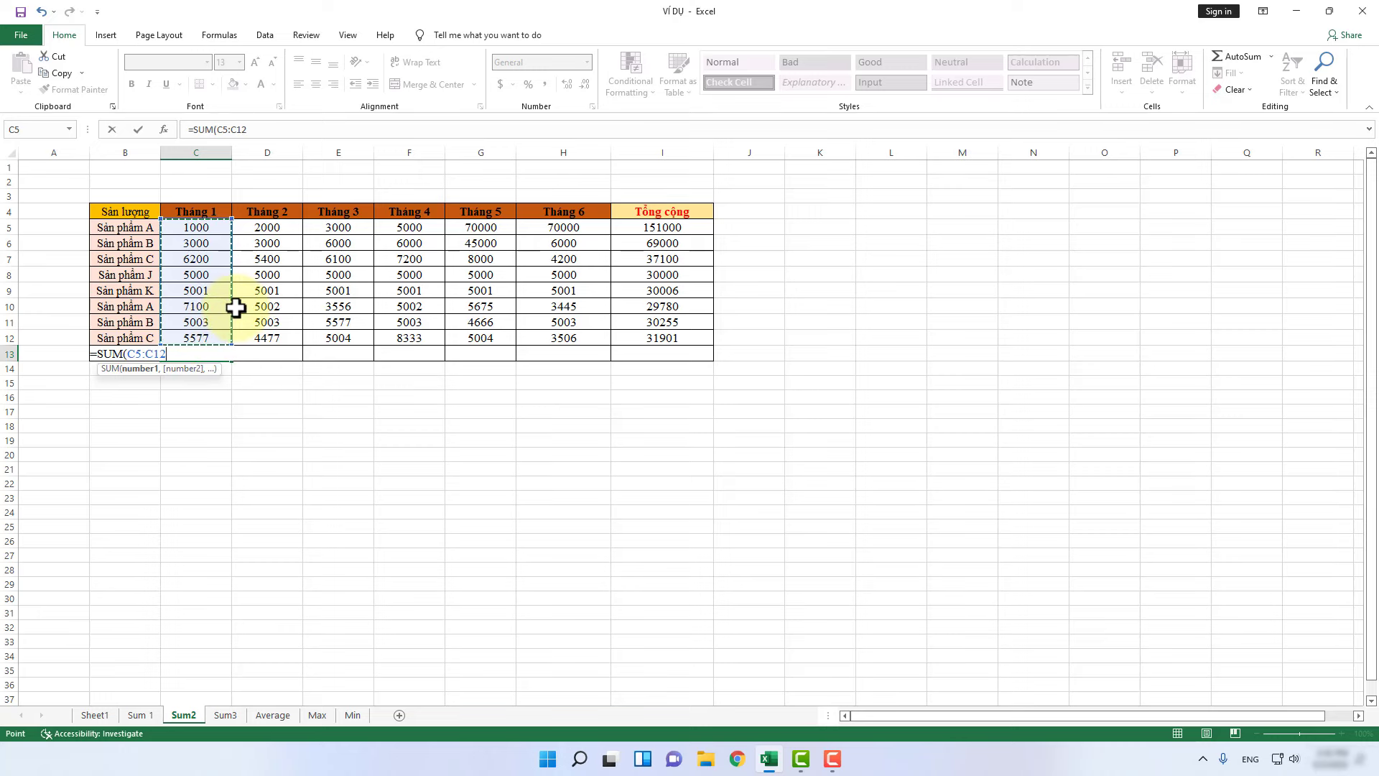
key(Return)
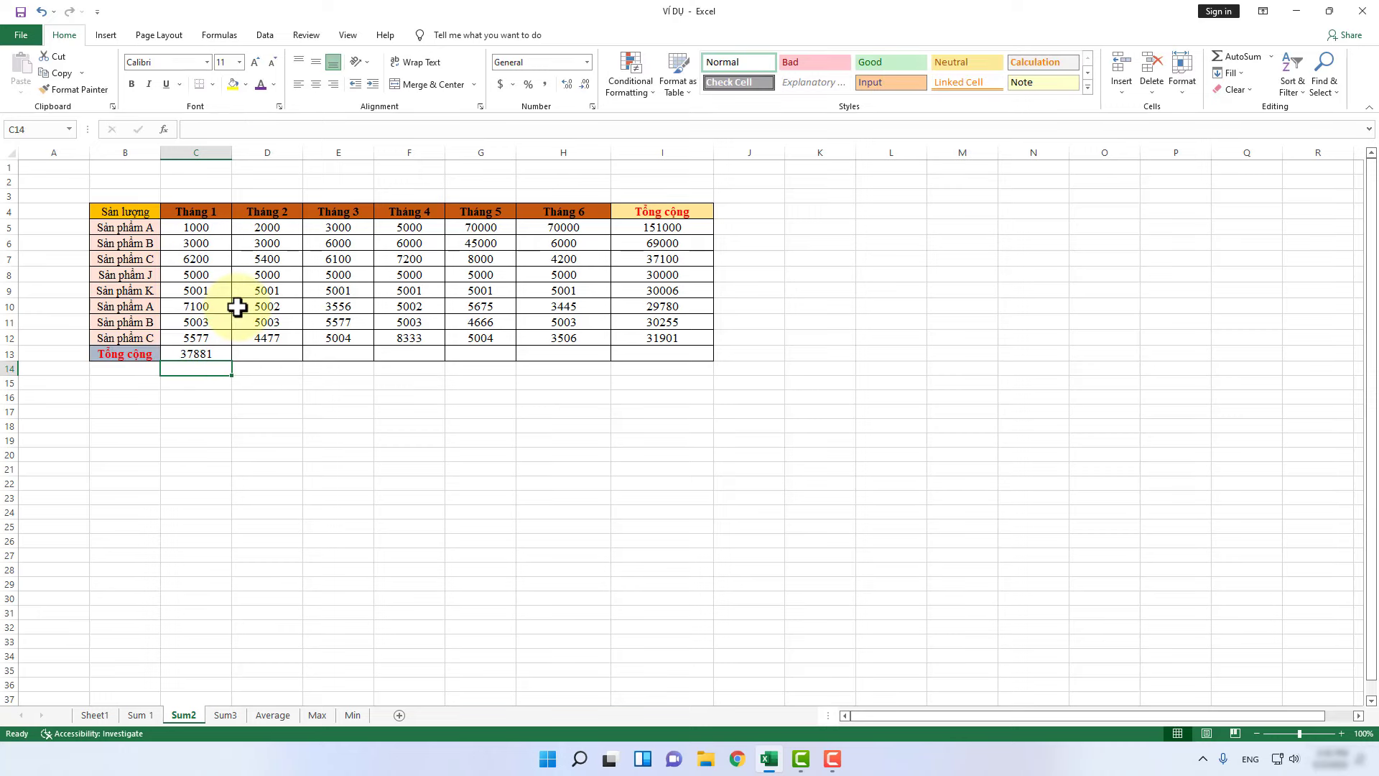
click(205, 354)
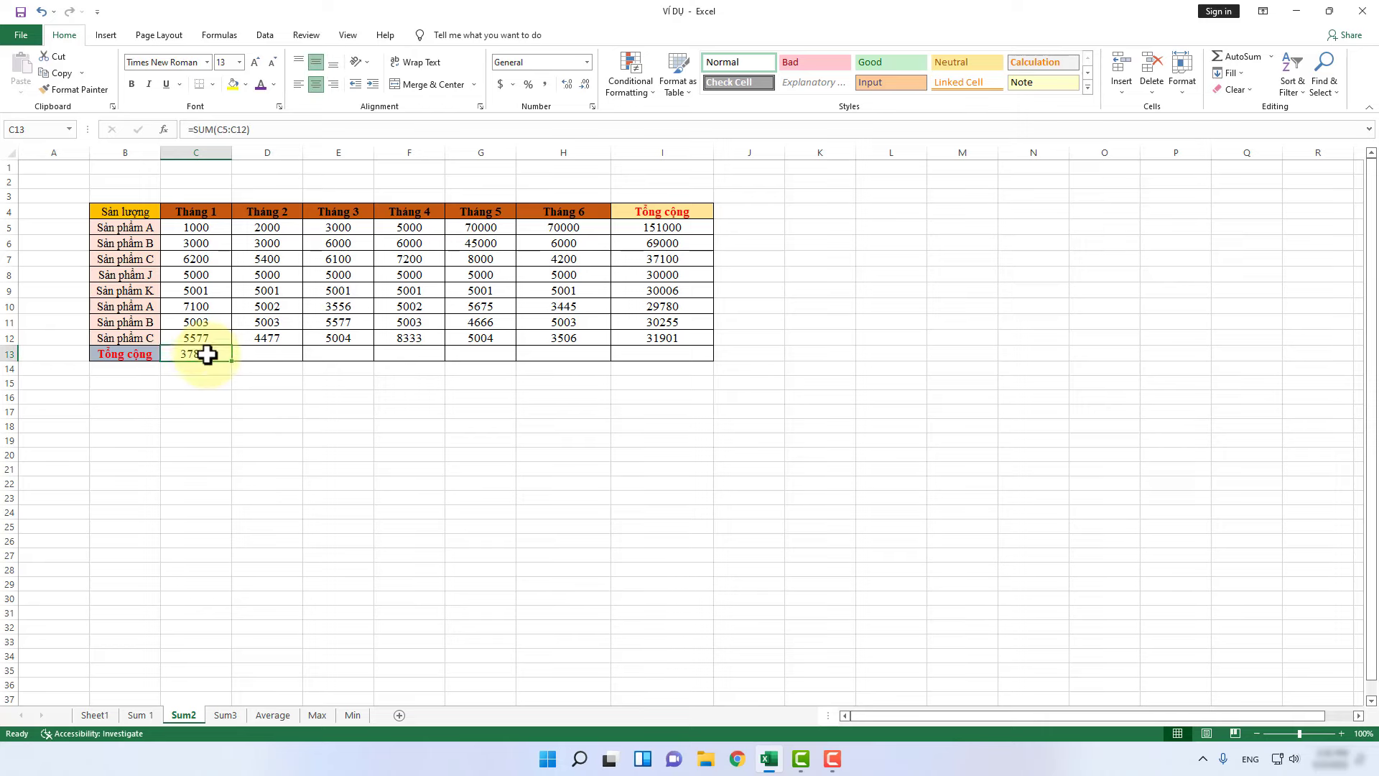
drag(230, 362, 655, 348)
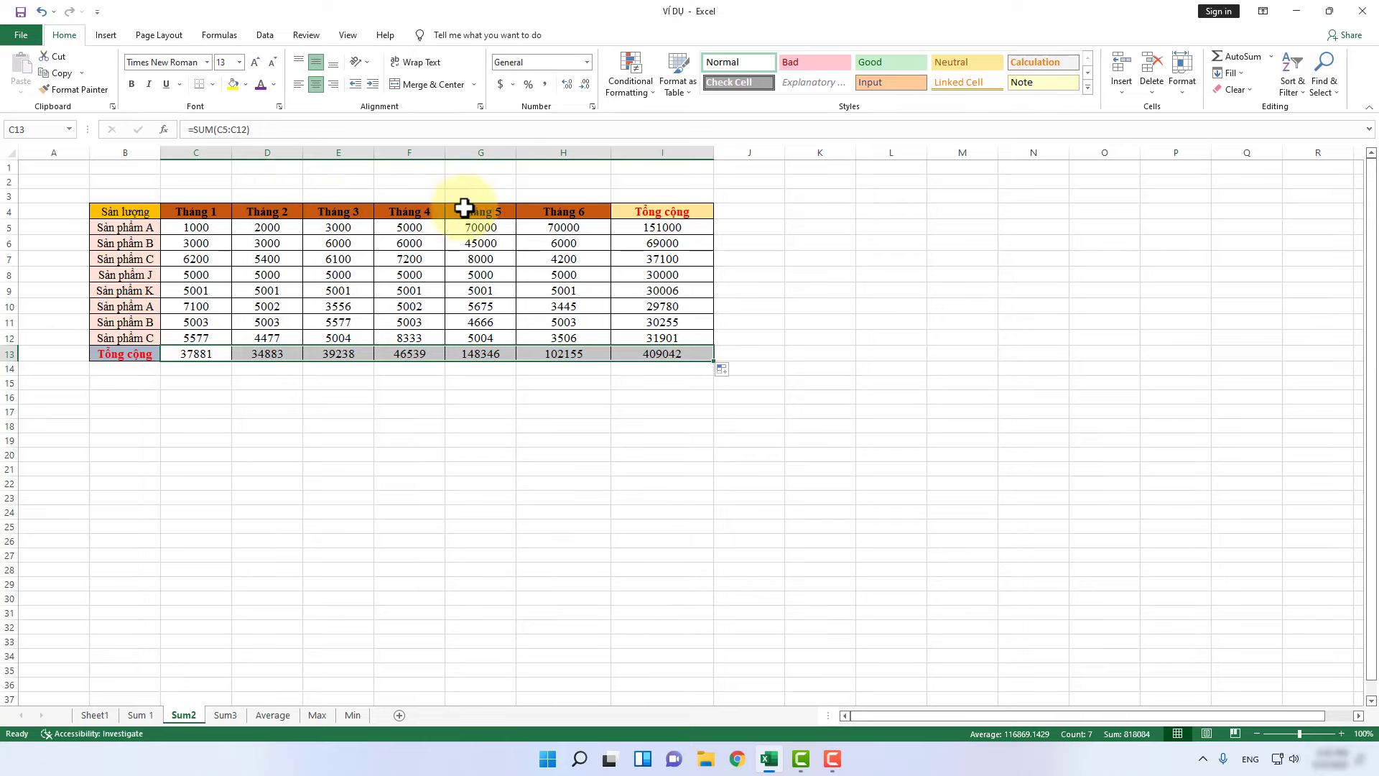
Clear the product totals I5:I13 and the month totals C13:H13
click(492, 416)
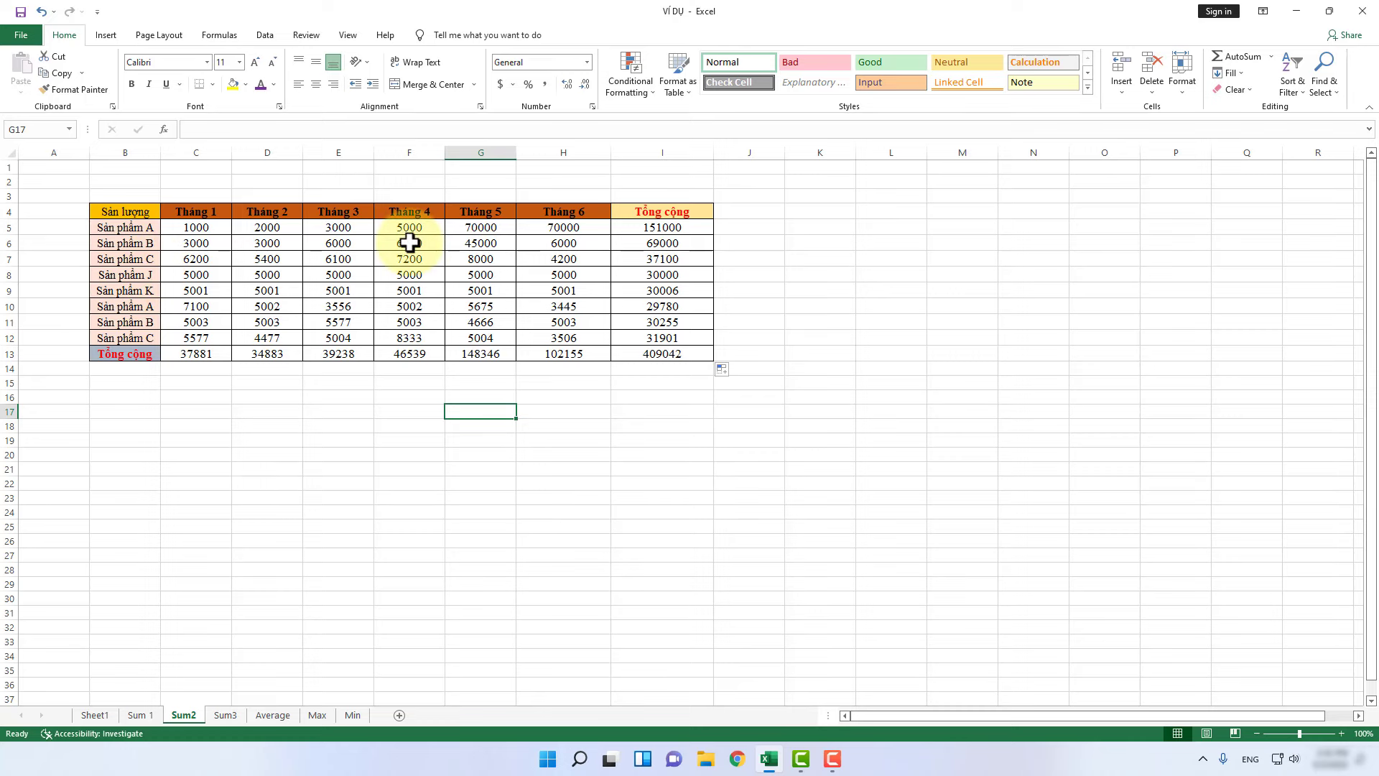
drag(689, 227, 685, 351)
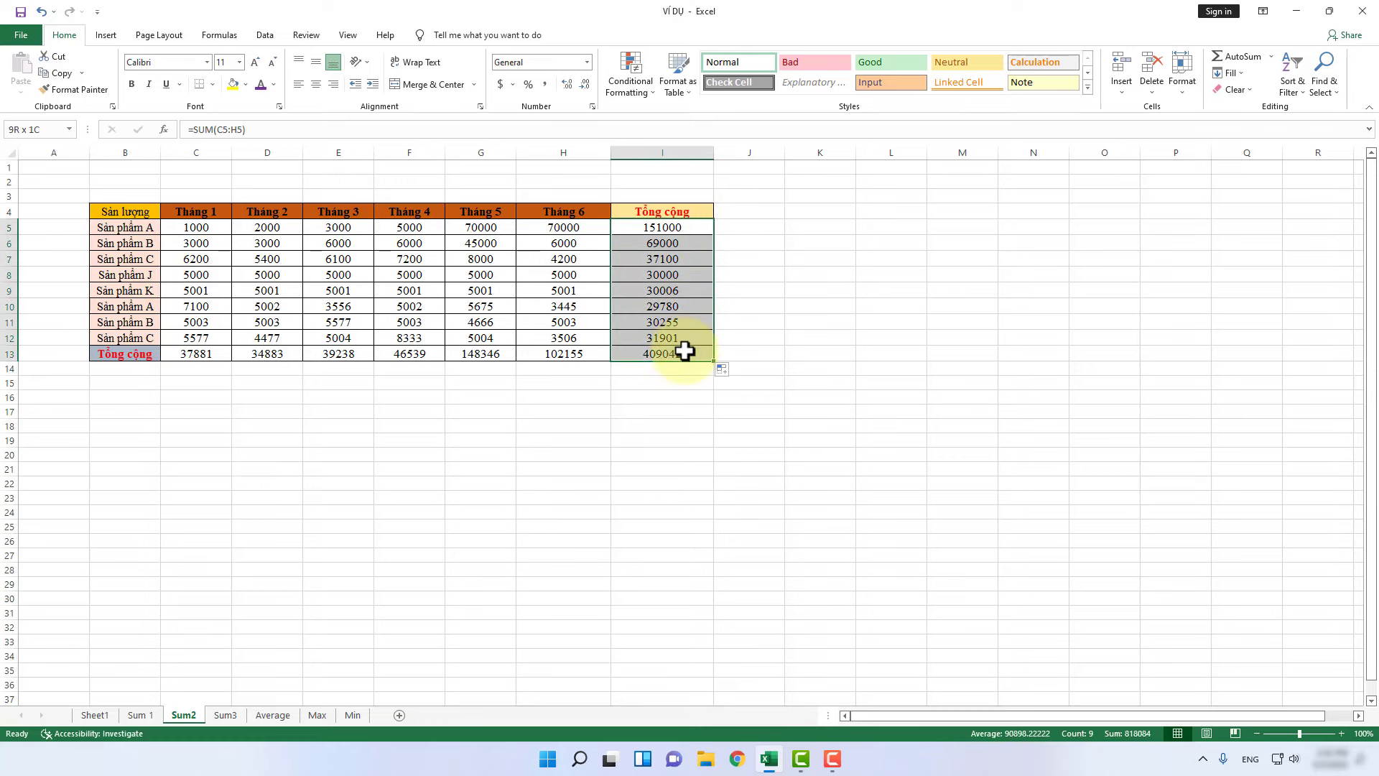
key(Delete)
click(363, 463)
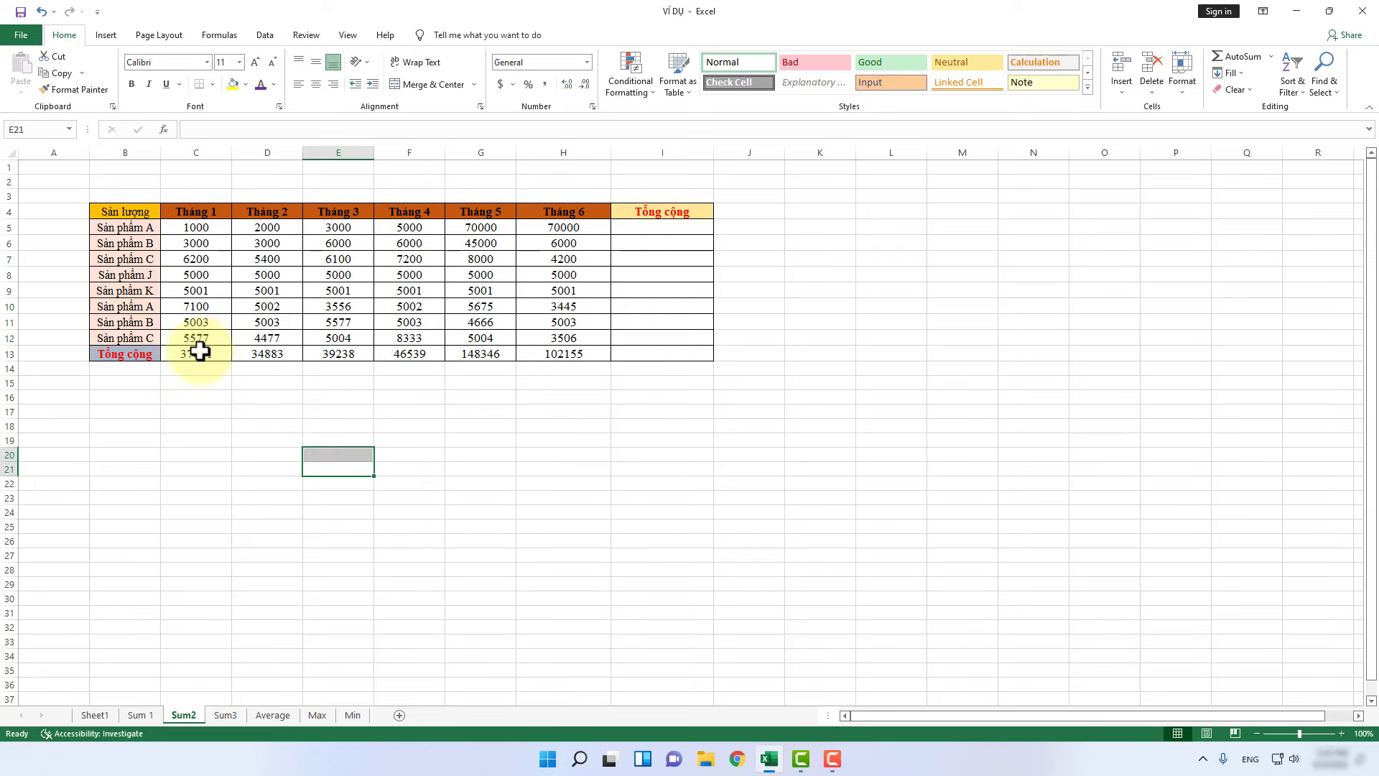
drag(195, 352, 580, 355)
key(Delete)
click(566, 467)
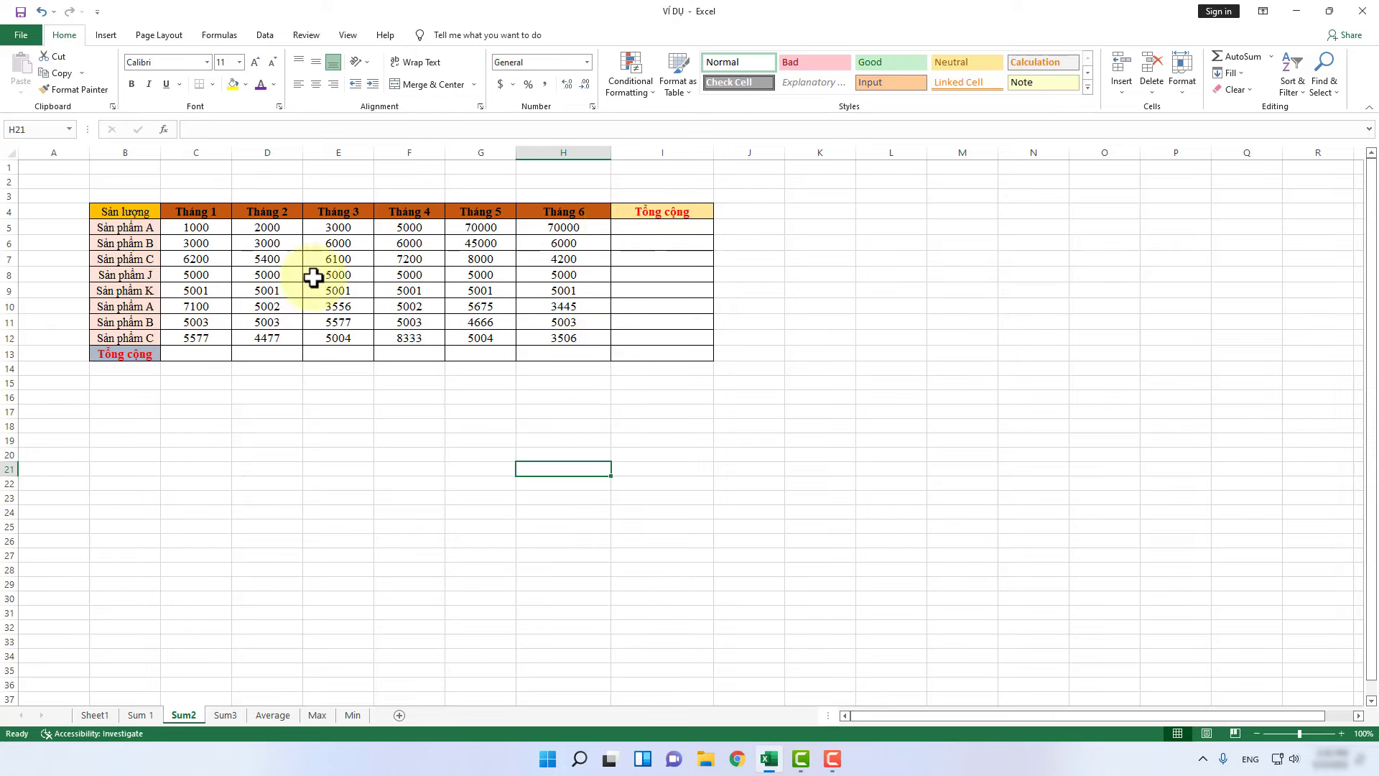
Select C5:I13 and apply AutoSum (Alt+=) to rebuild all totals, I13 showing 409042
click(201, 227)
drag(201, 227, 634, 349)
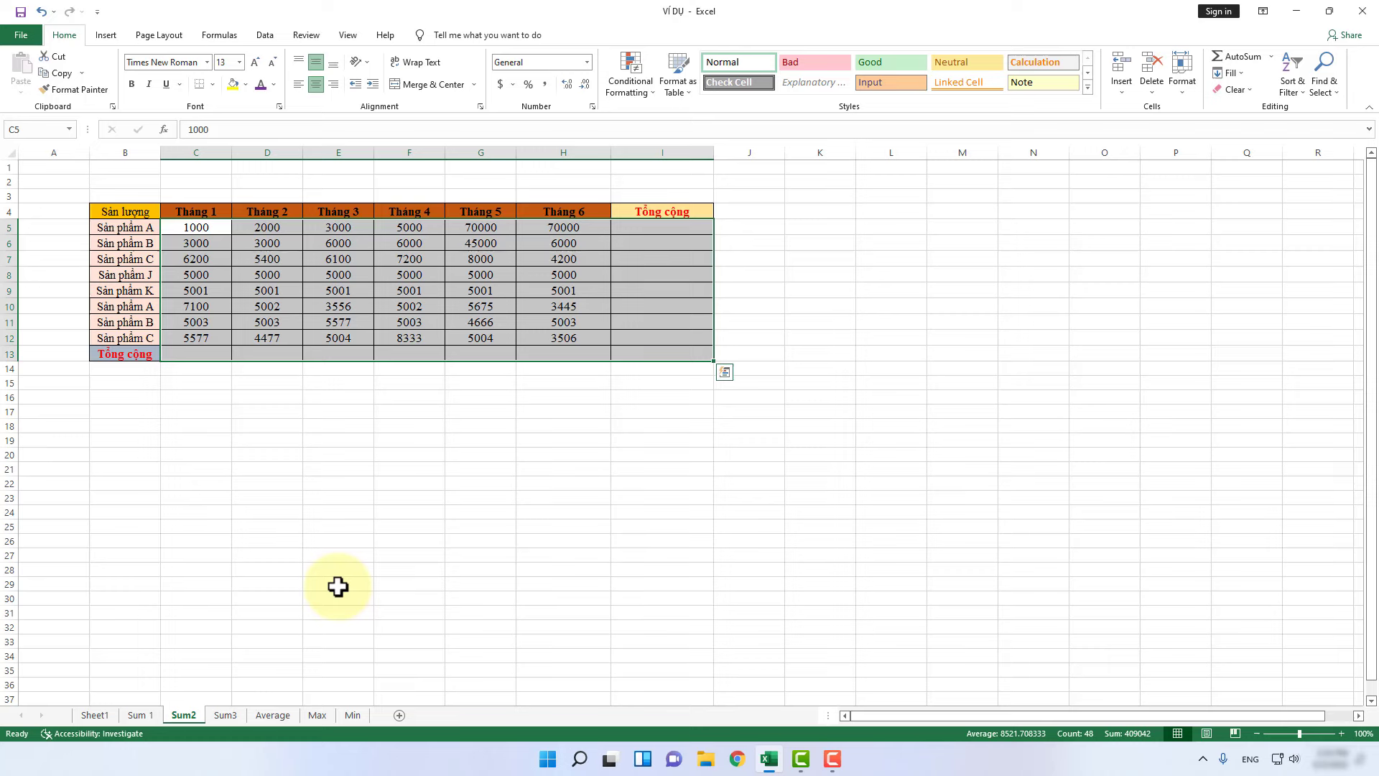
key(alt+equal)
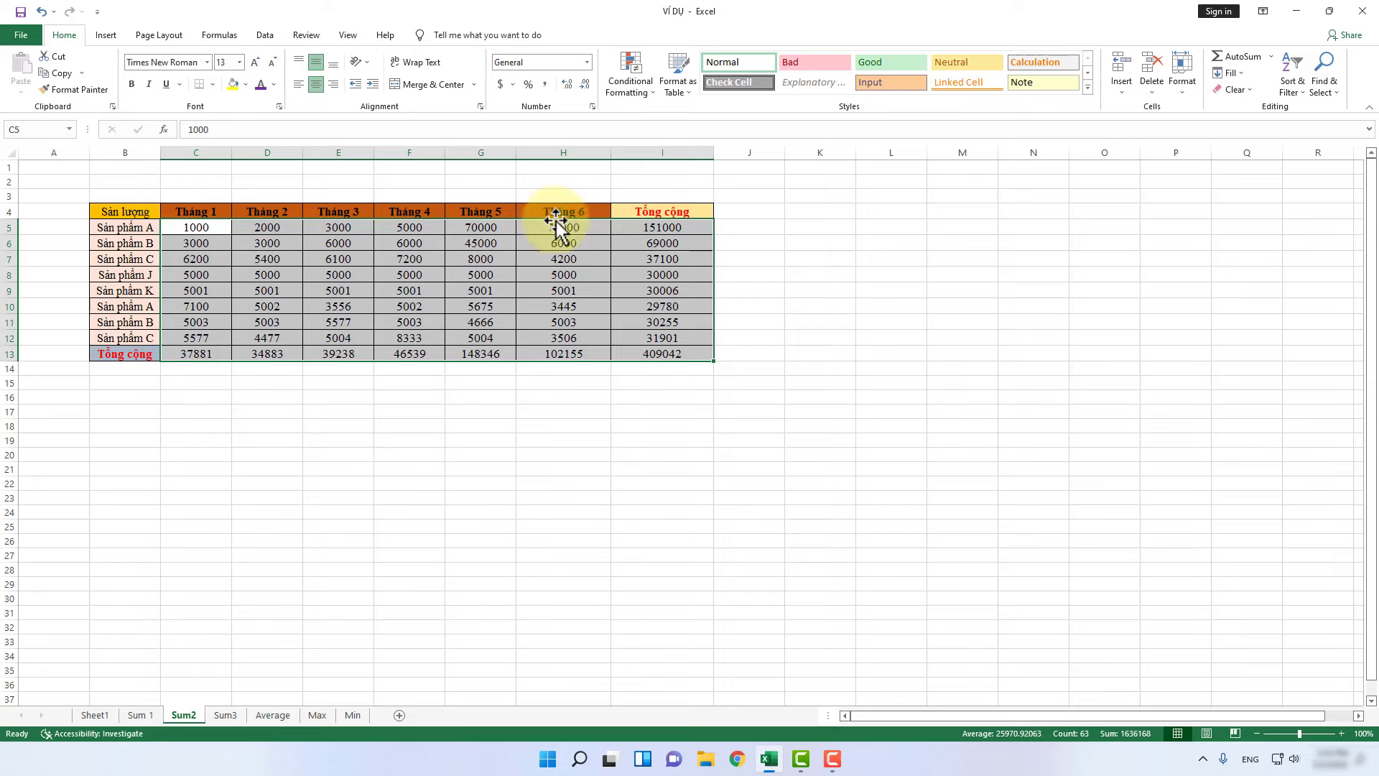
click(663, 229)
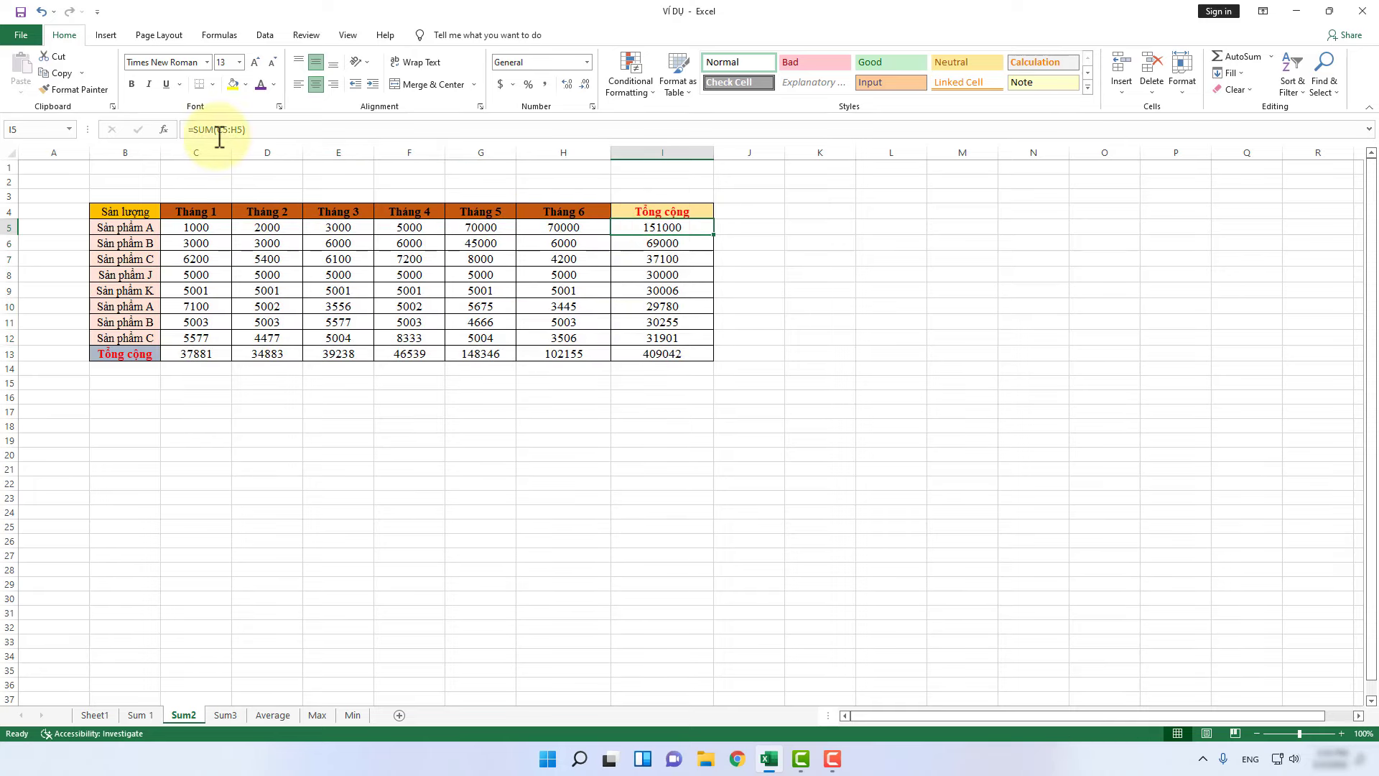
click(675, 245)
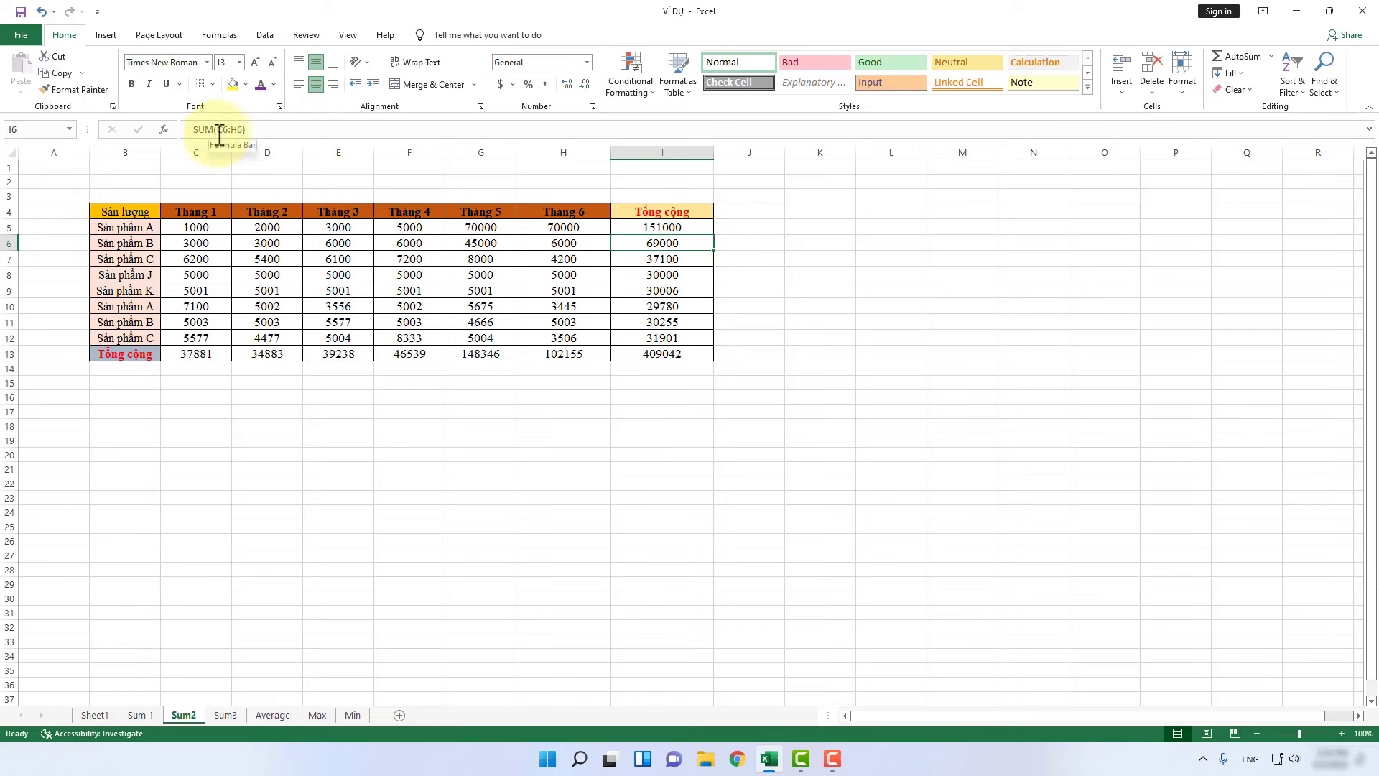
click(655, 259)
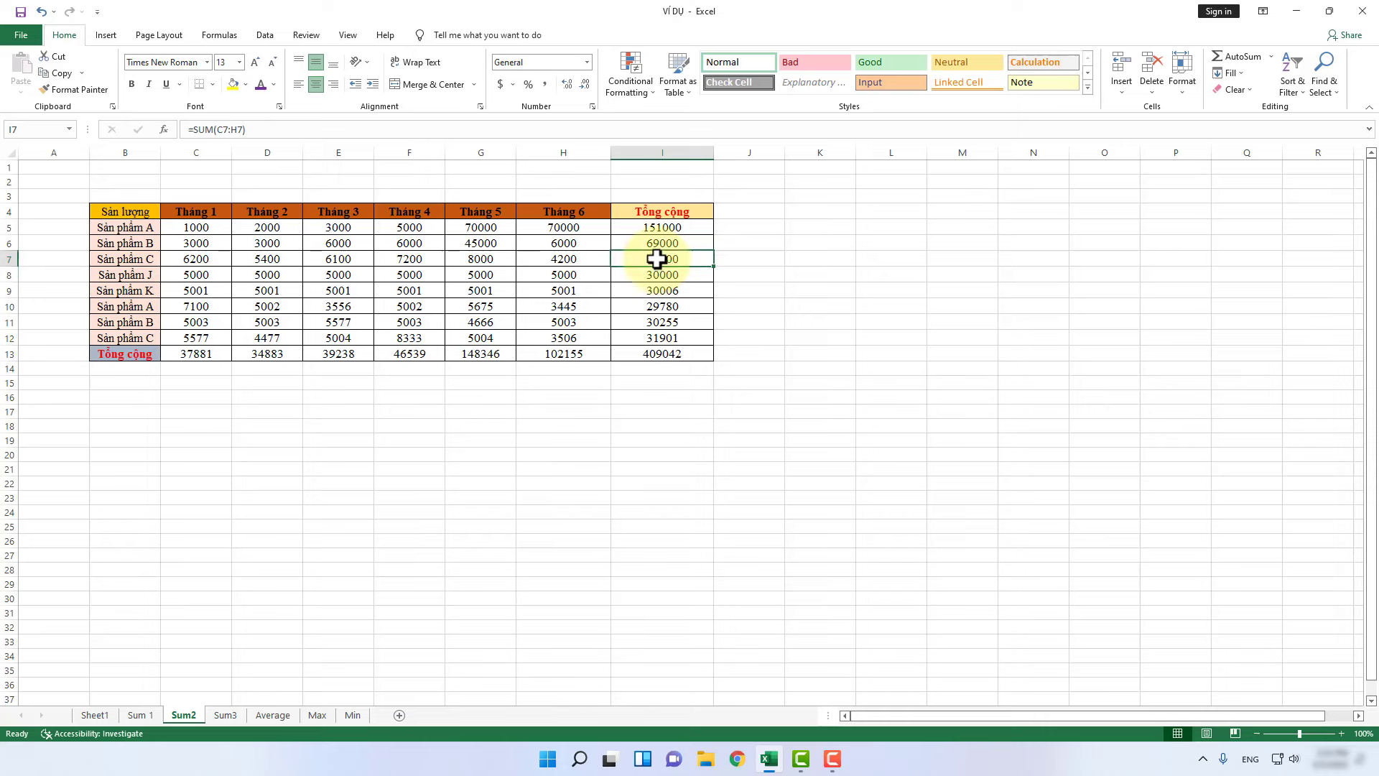
drag(662, 227, 676, 352)
Clear the product totals in I5:I13 and the month totals in C13:H13
key(Delete)
click(671, 396)
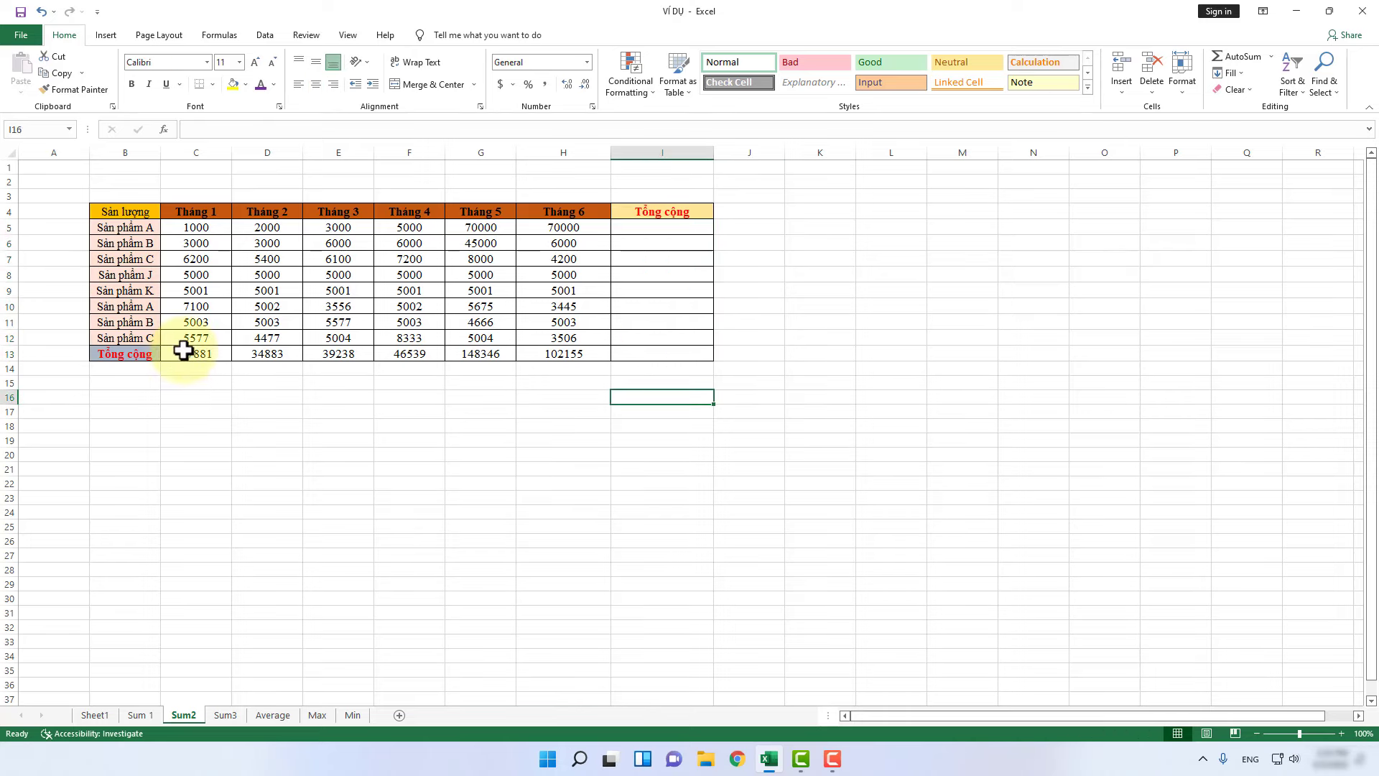
drag(186, 352, 548, 354)
key(Delete)
click(463, 440)
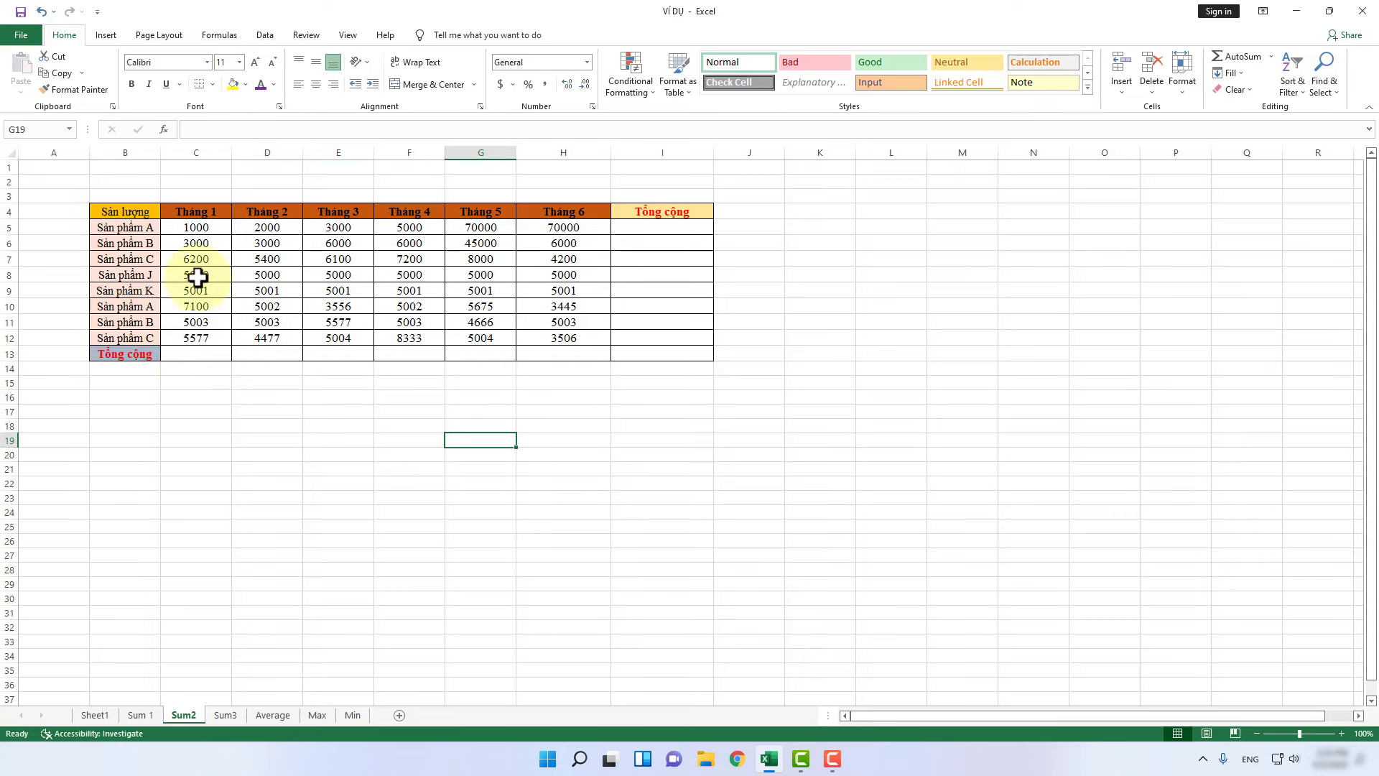
AutoSum the Tháng 1 values into C13 as =SUM(C5:C12) giving 37881, then open Sum3
mouse_move(196, 228)
mouse_down()
mouse_move(203, 332)
mouse_move(225, 321)
mouse_up()
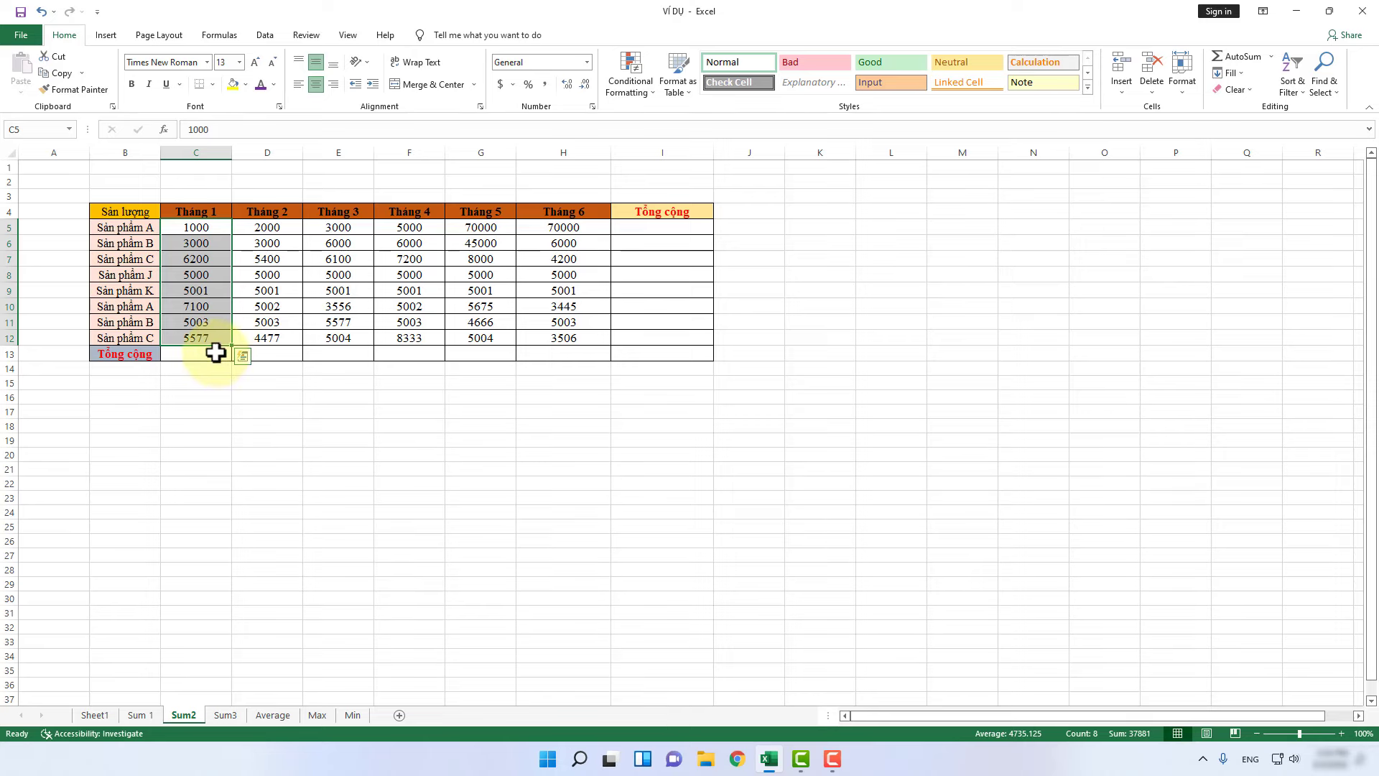
drag(196, 227, 208, 353)
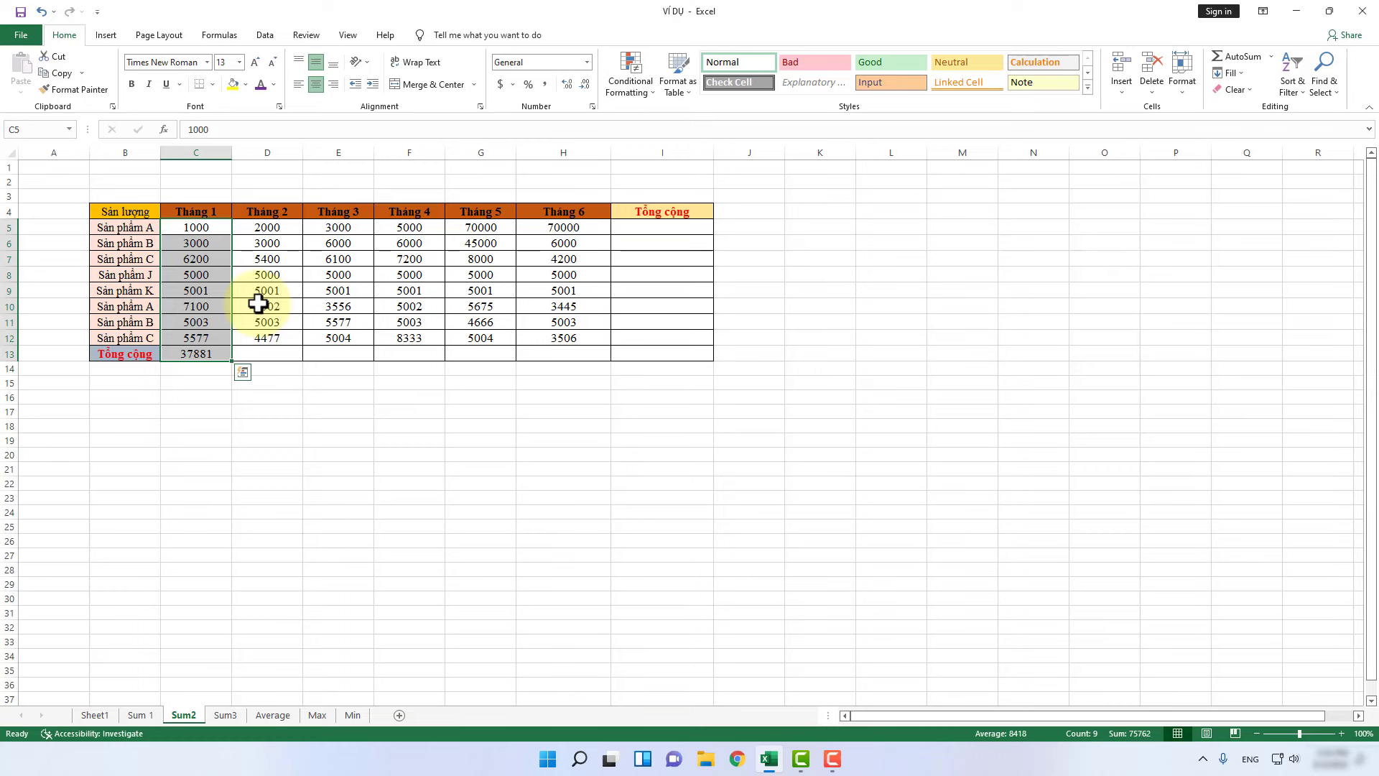
click(220, 354)
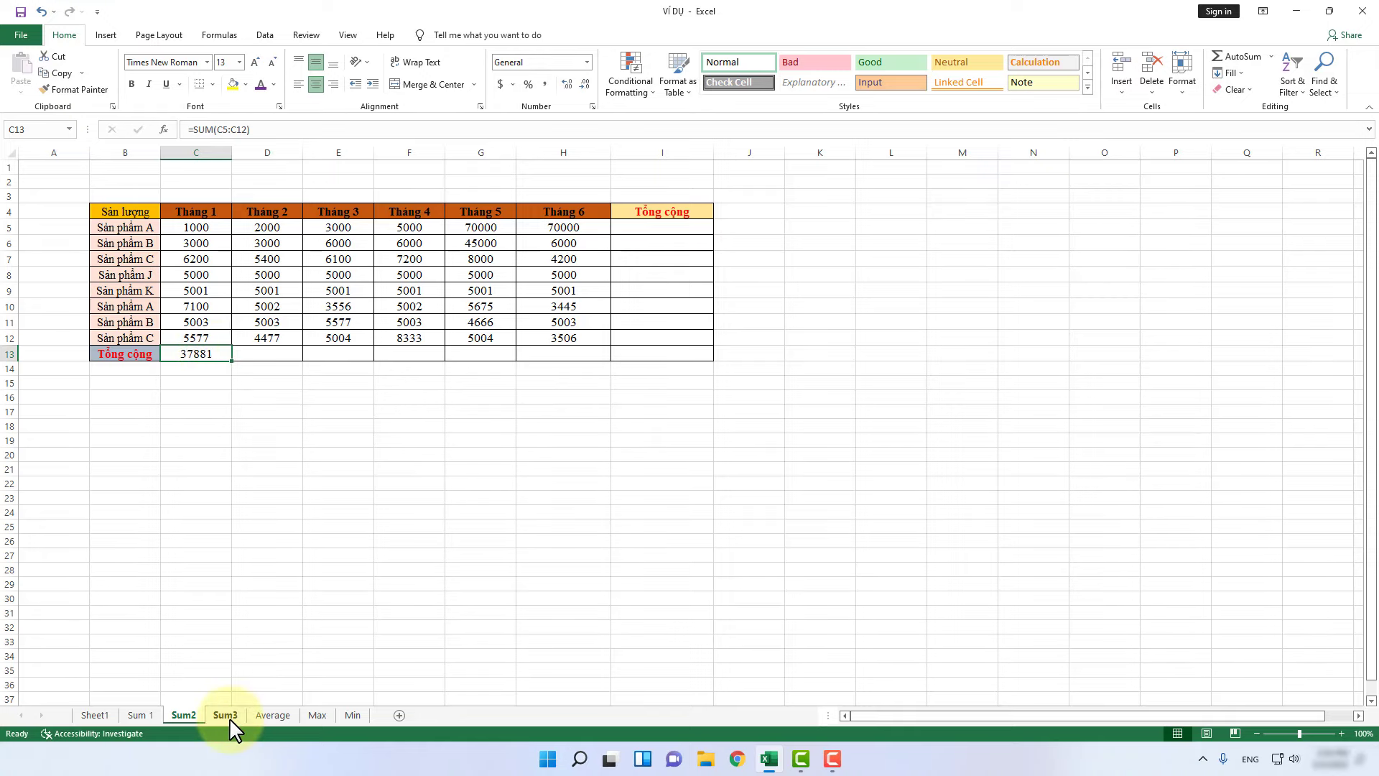
click(229, 717)
Check Sản phẩm A's monthly values C5:H5 on Sum2, then settle on the Sum3 sheet
click(291, 500)
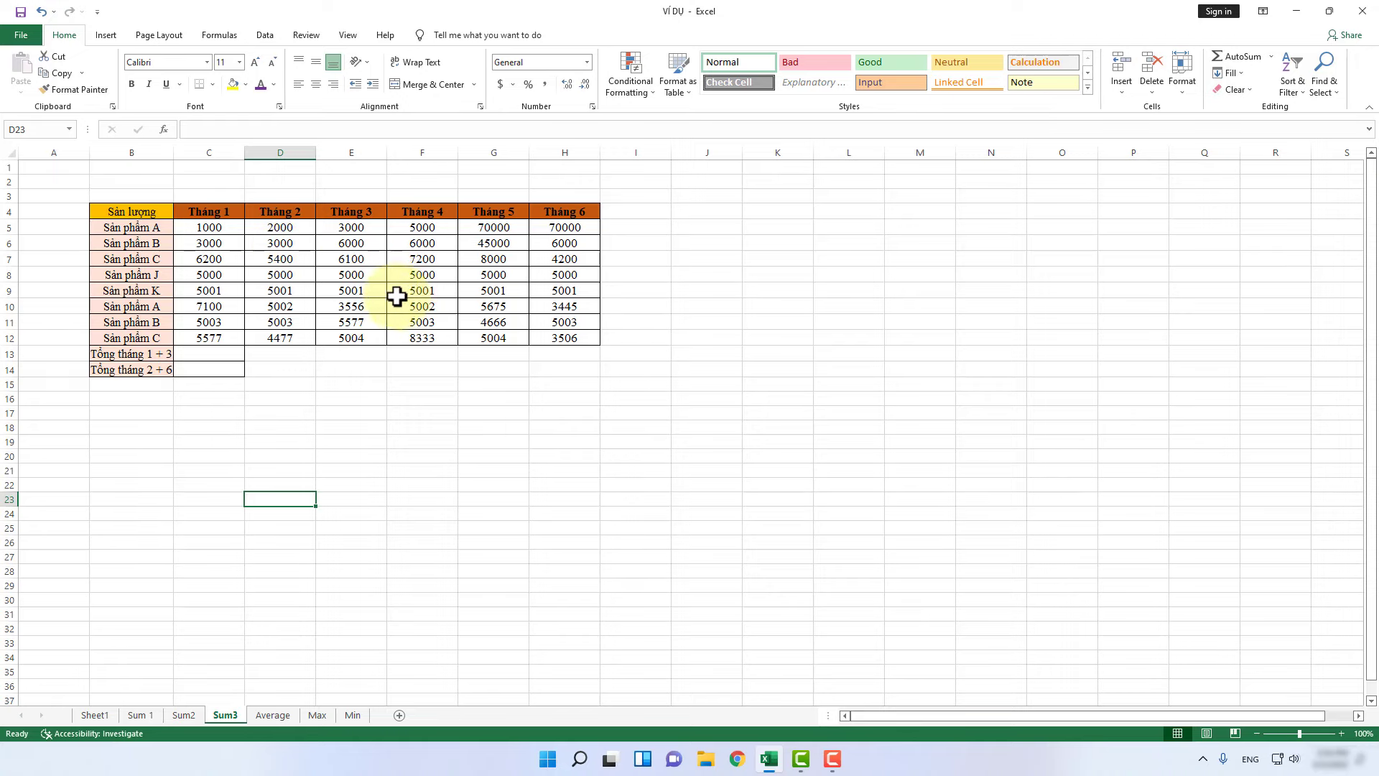
click(184, 715)
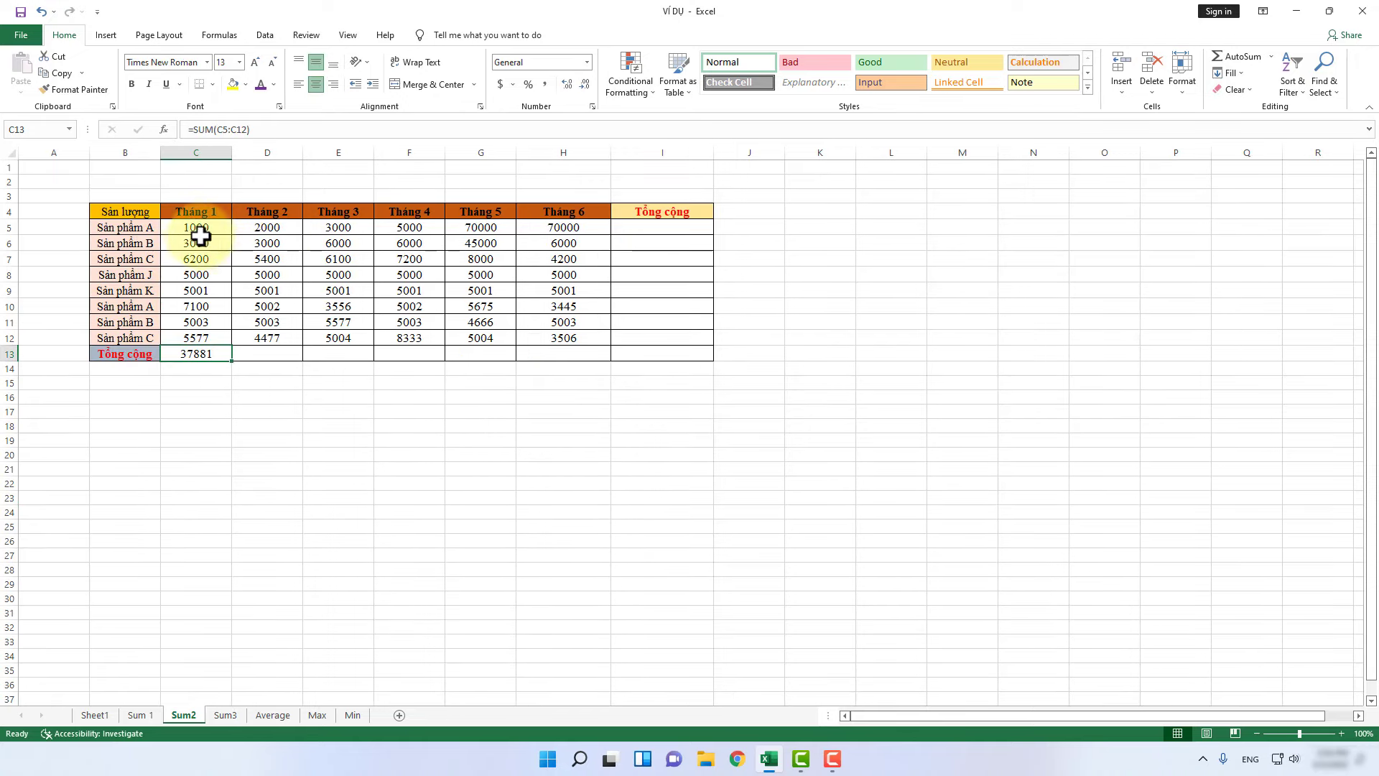
drag(195, 228, 564, 227)
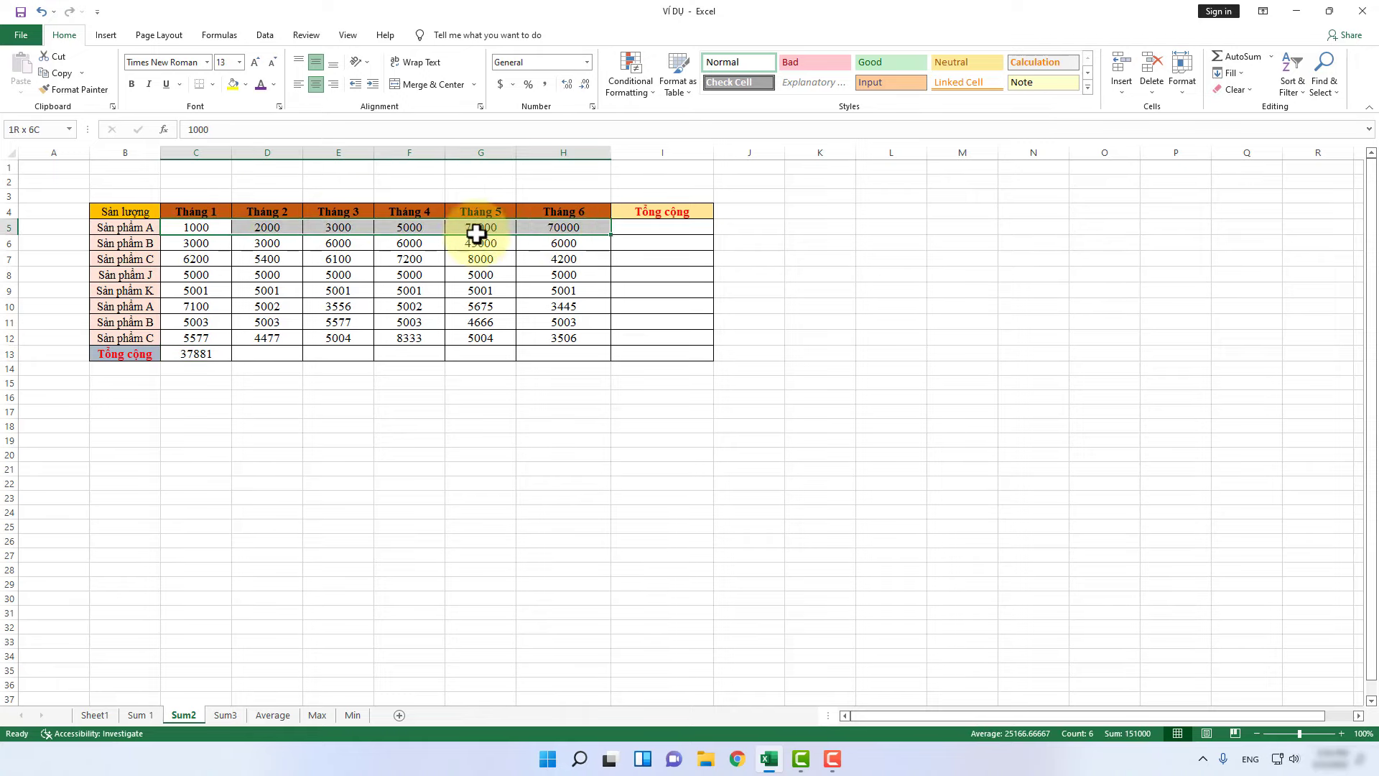
drag(476, 229, 574, 227)
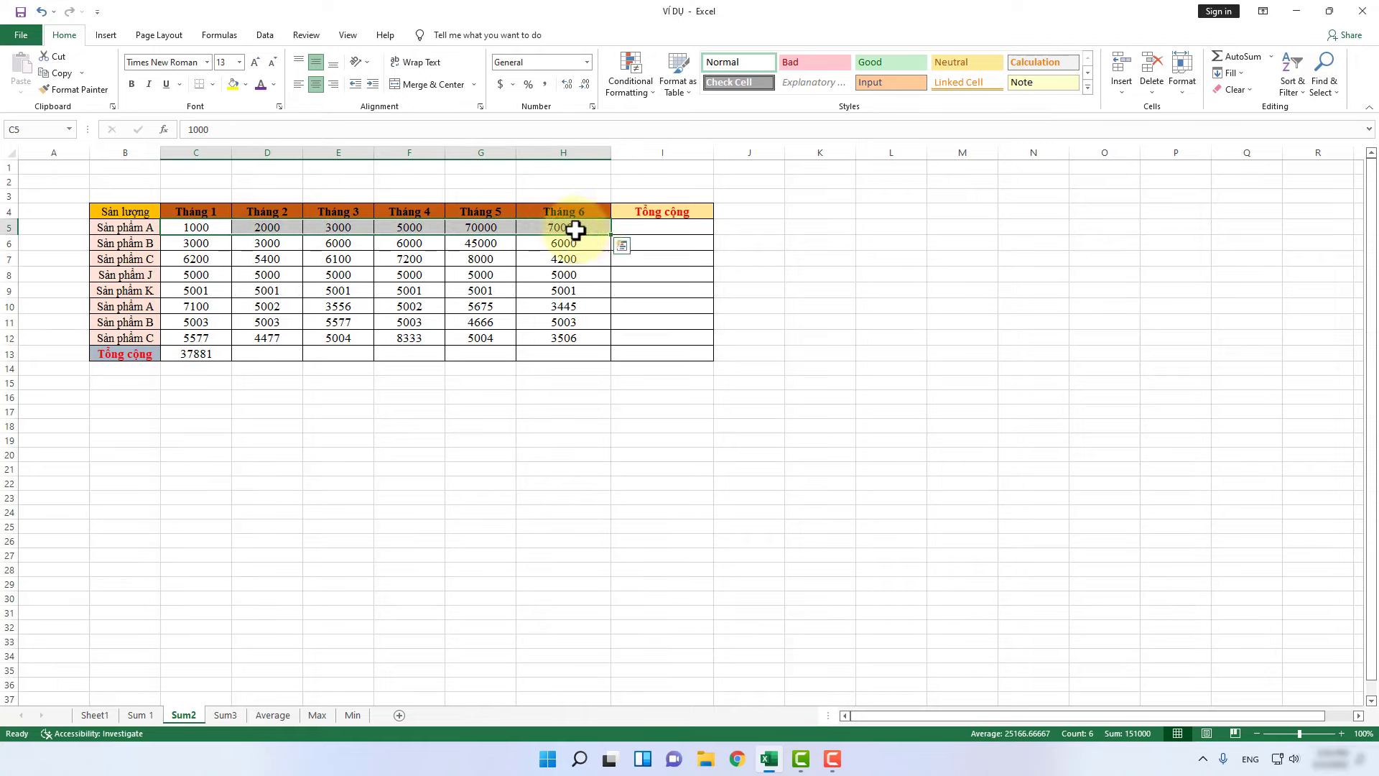
click(225, 714)
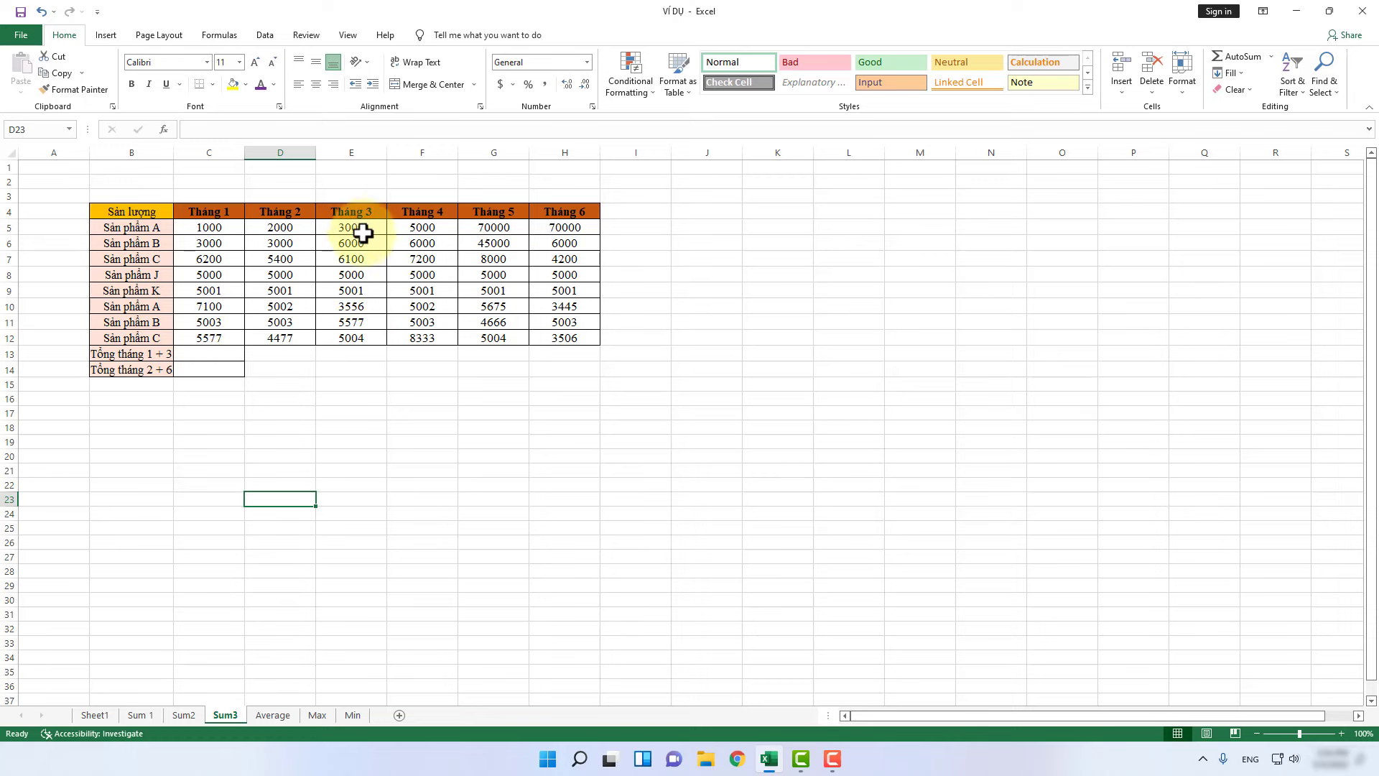
Enter =SUM(C5:C12,E5:E12) in C13 to total Tháng 1 and Tháng 3 as 77119
click(218, 353)
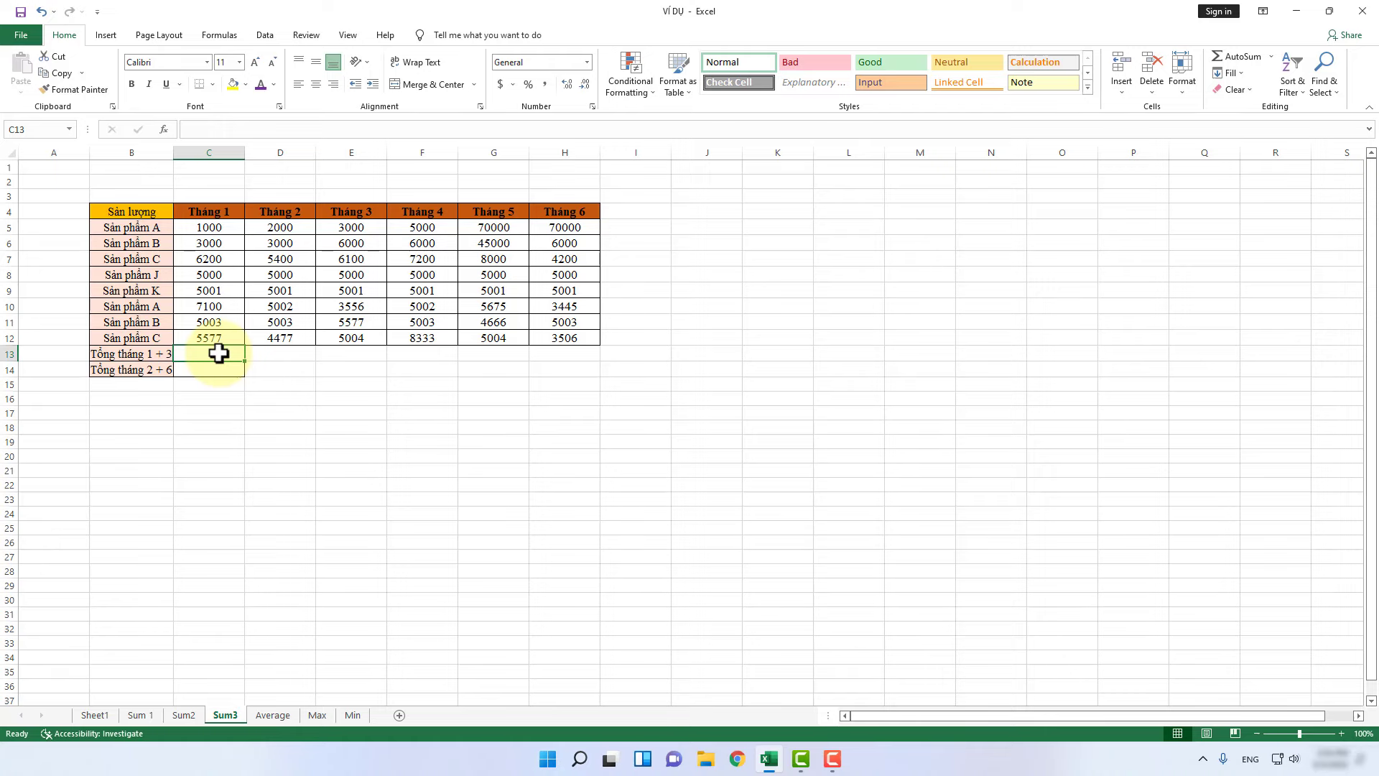
text(=sum)
key(Tab)
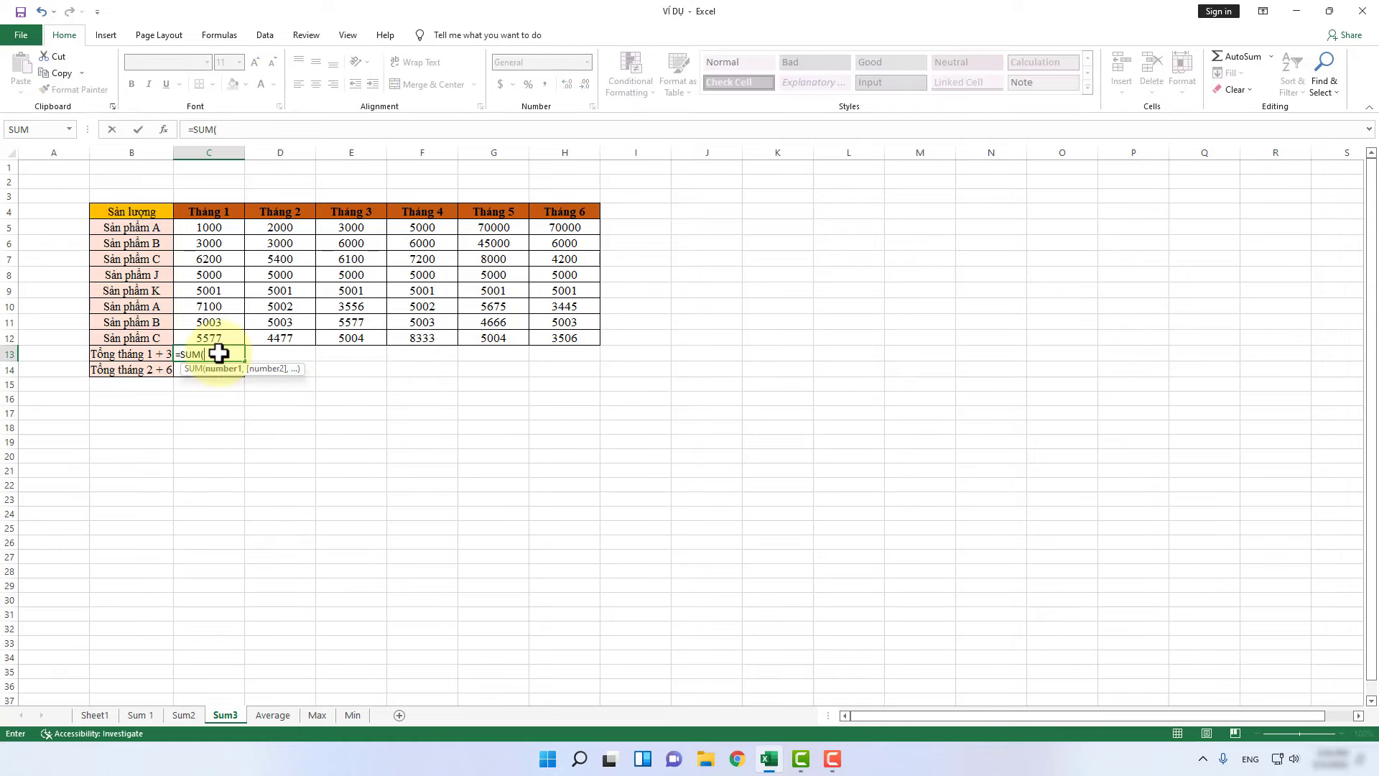
drag(215, 227, 223, 329)
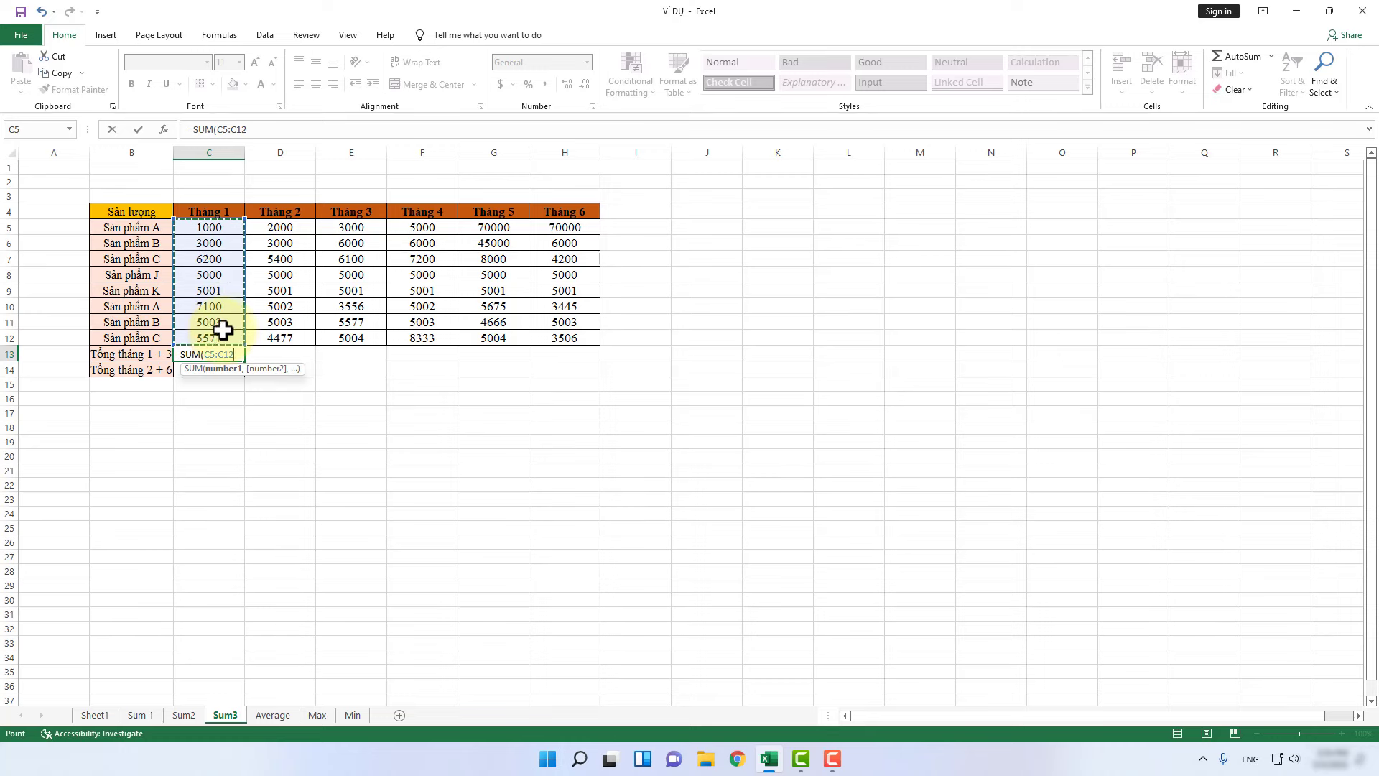
text(,)
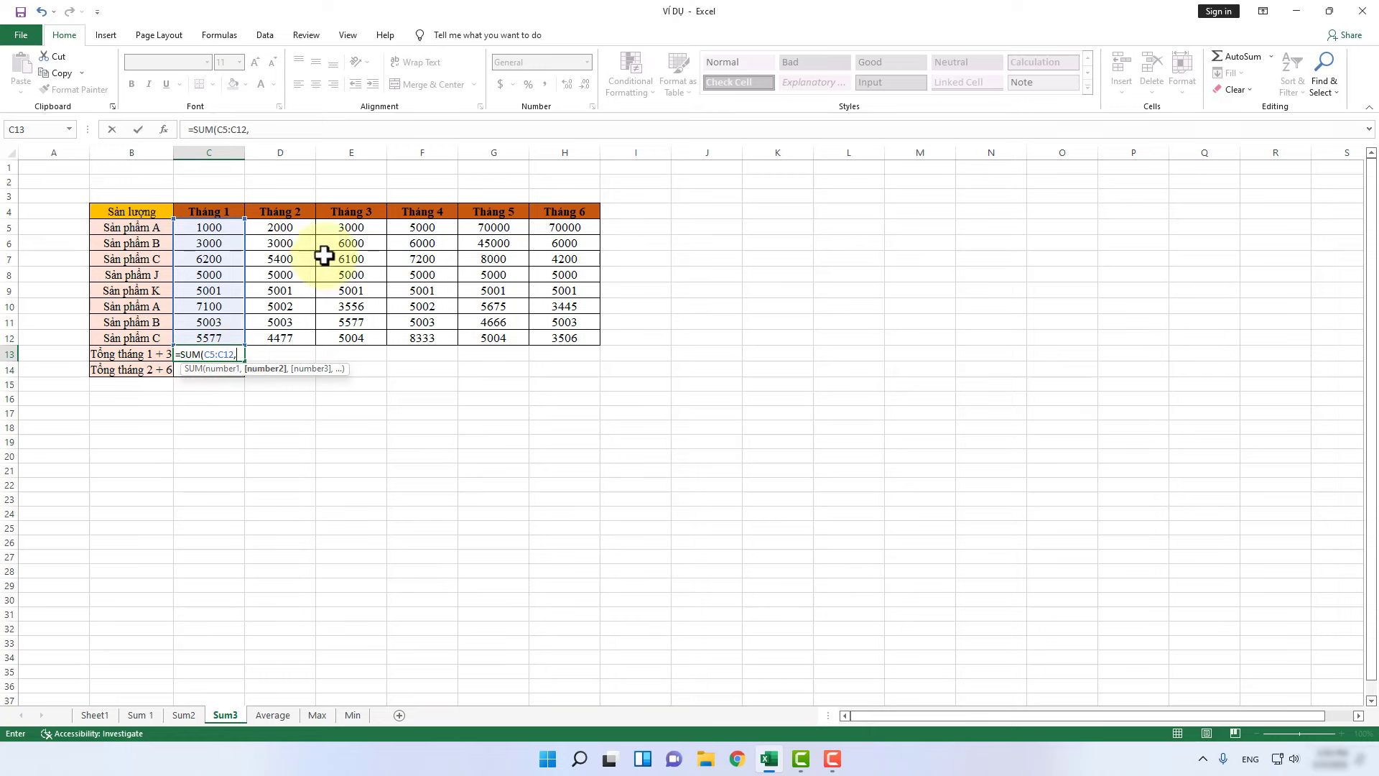
drag(346, 225, 356, 336)
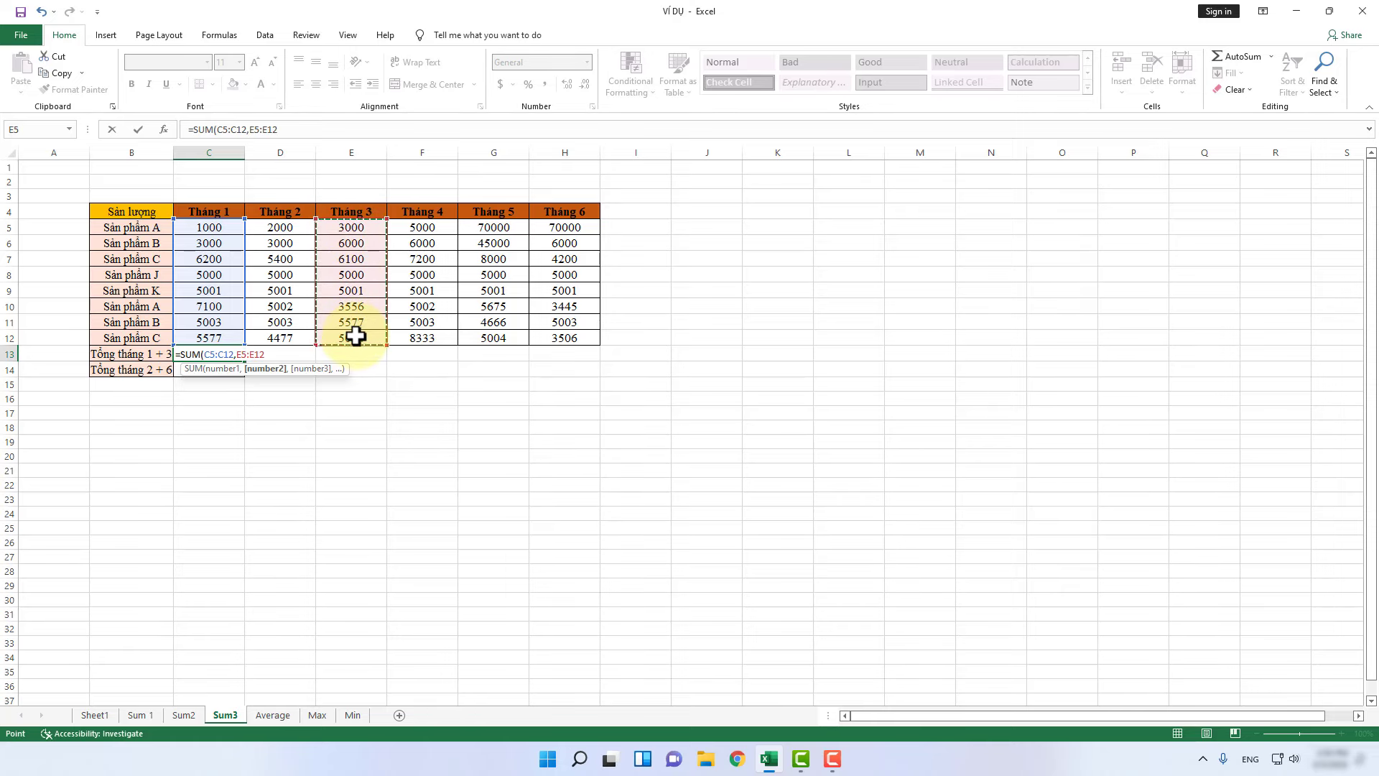
text())
key(Return)
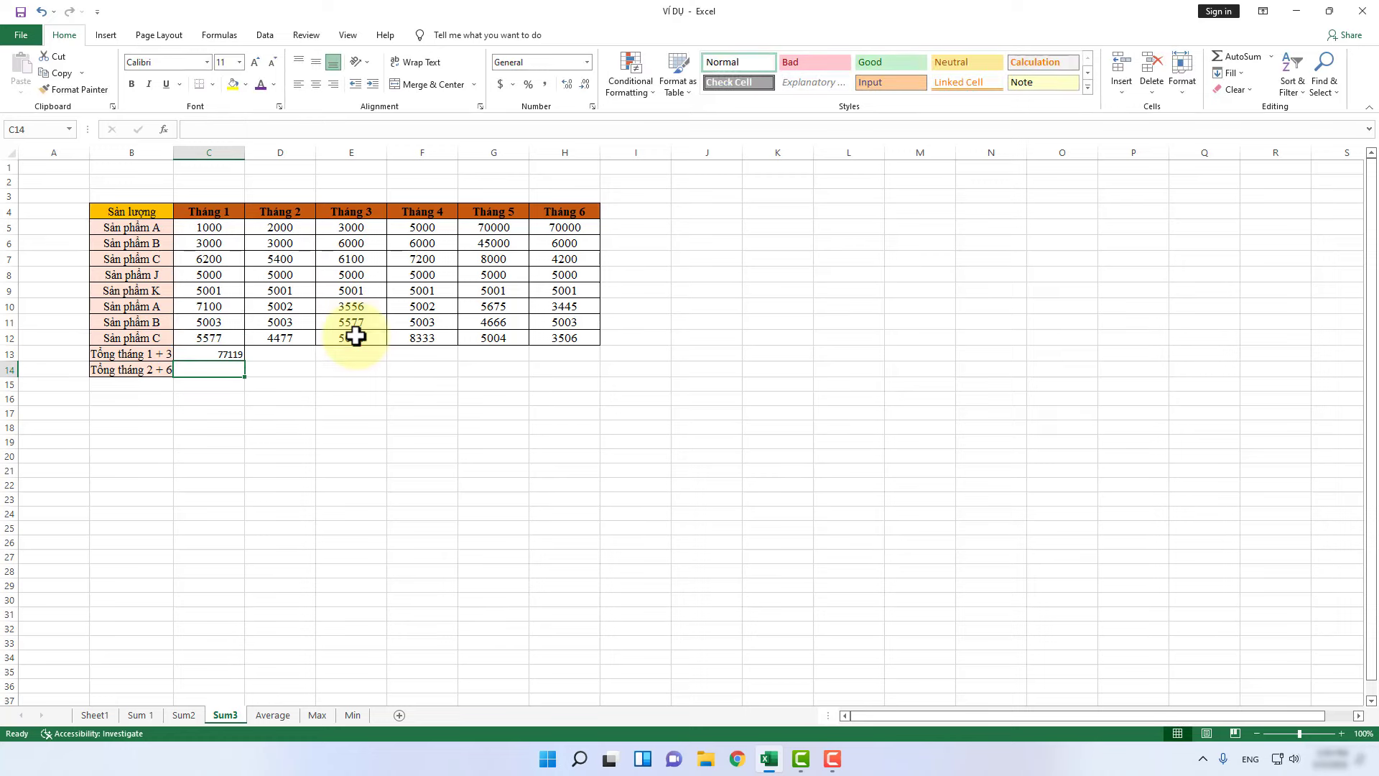
click(237, 354)
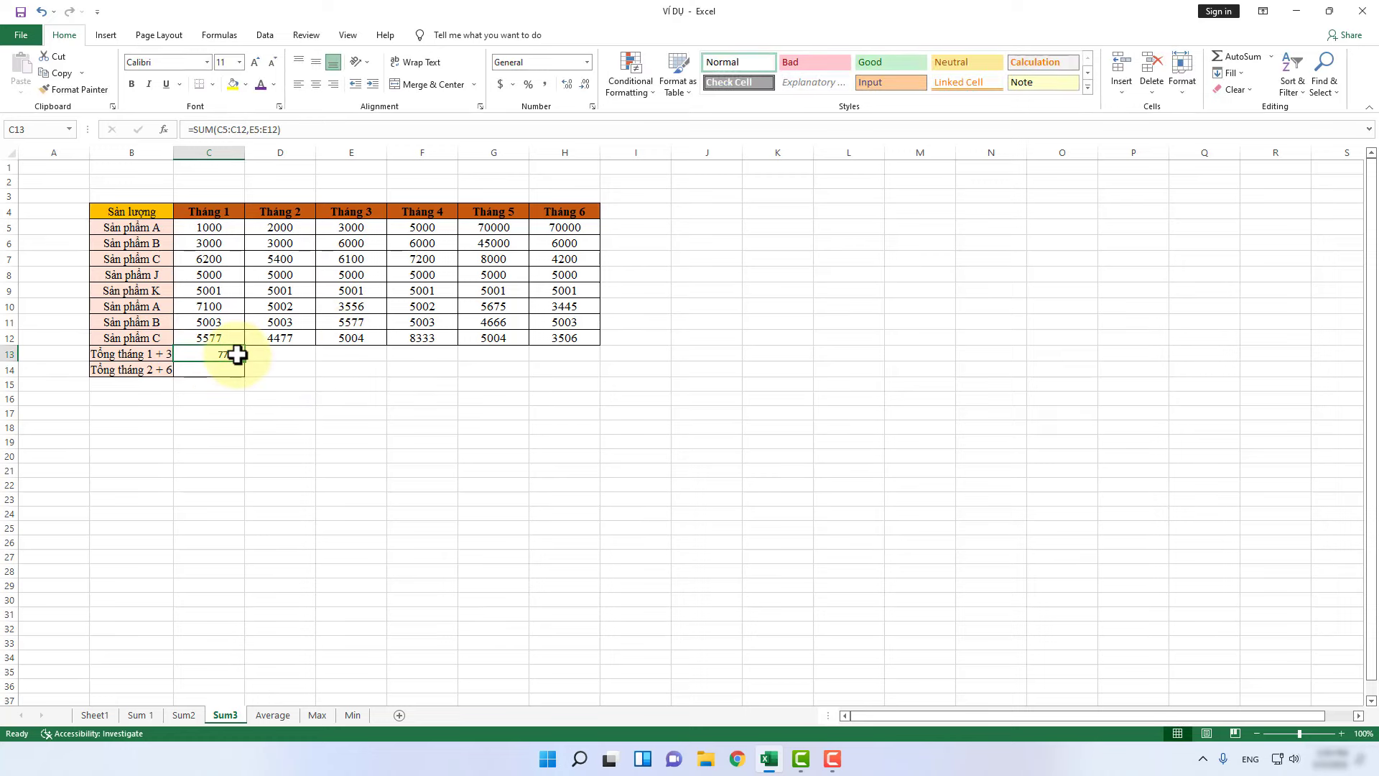
Enter =SUM(D5:D12,H5:H12) in C14 to total Tháng 2 and Tháng 6 as 137038
click(230, 371)
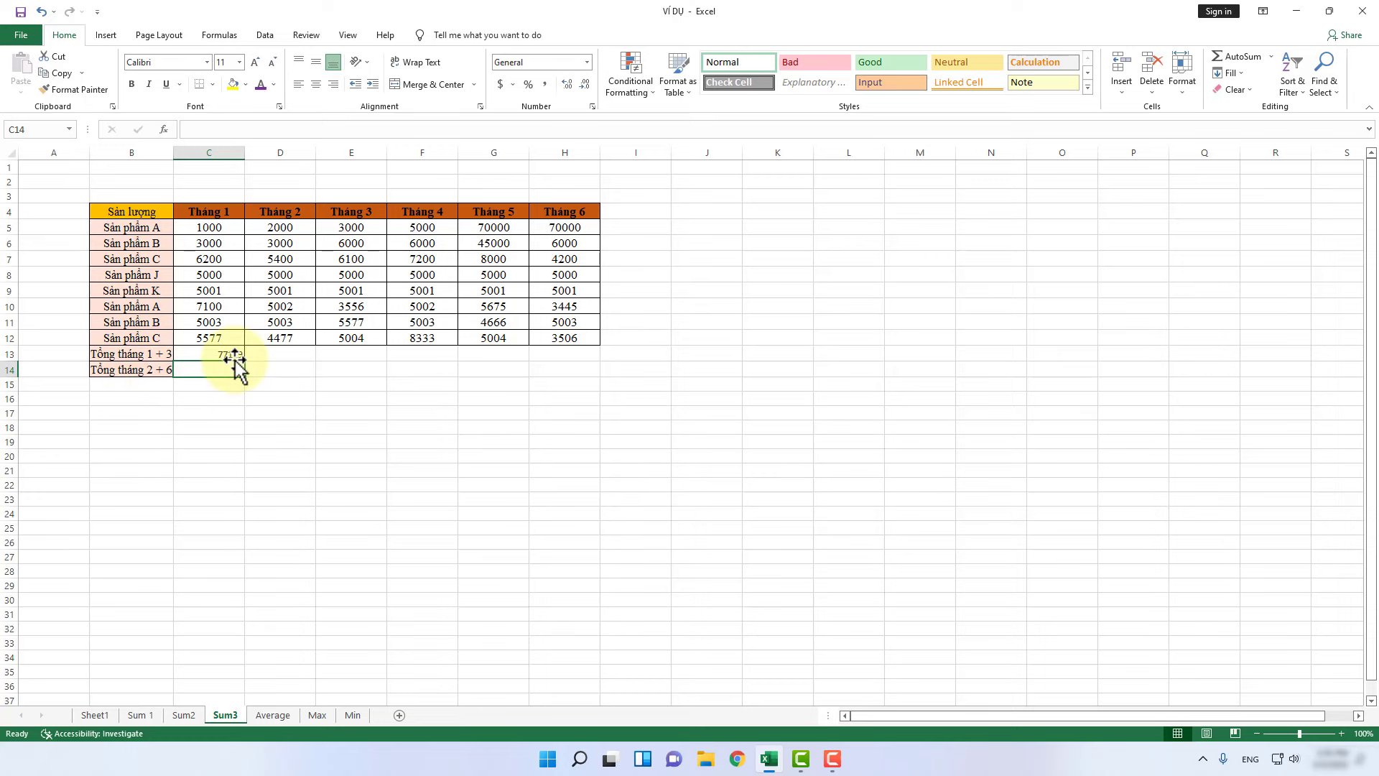
text(=SUM()
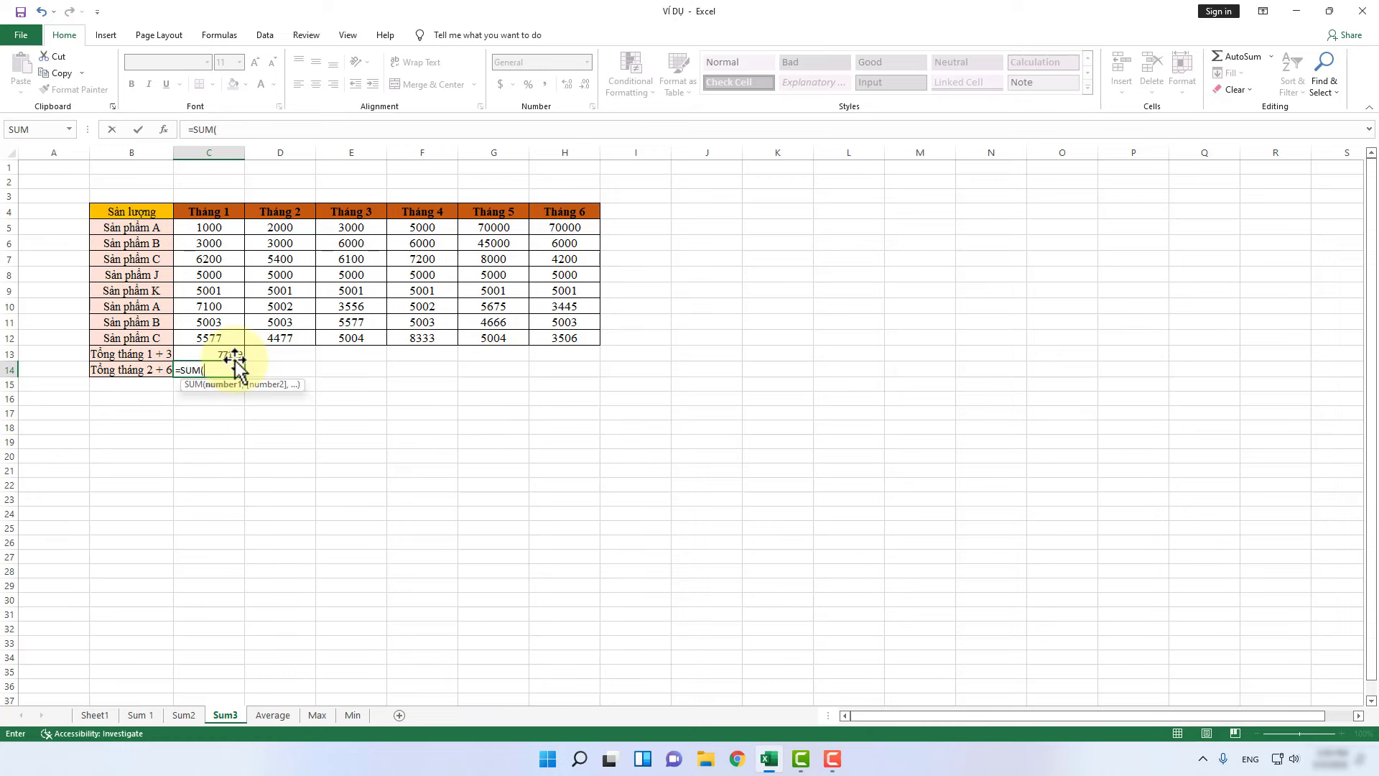
drag(297, 227, 295, 336)
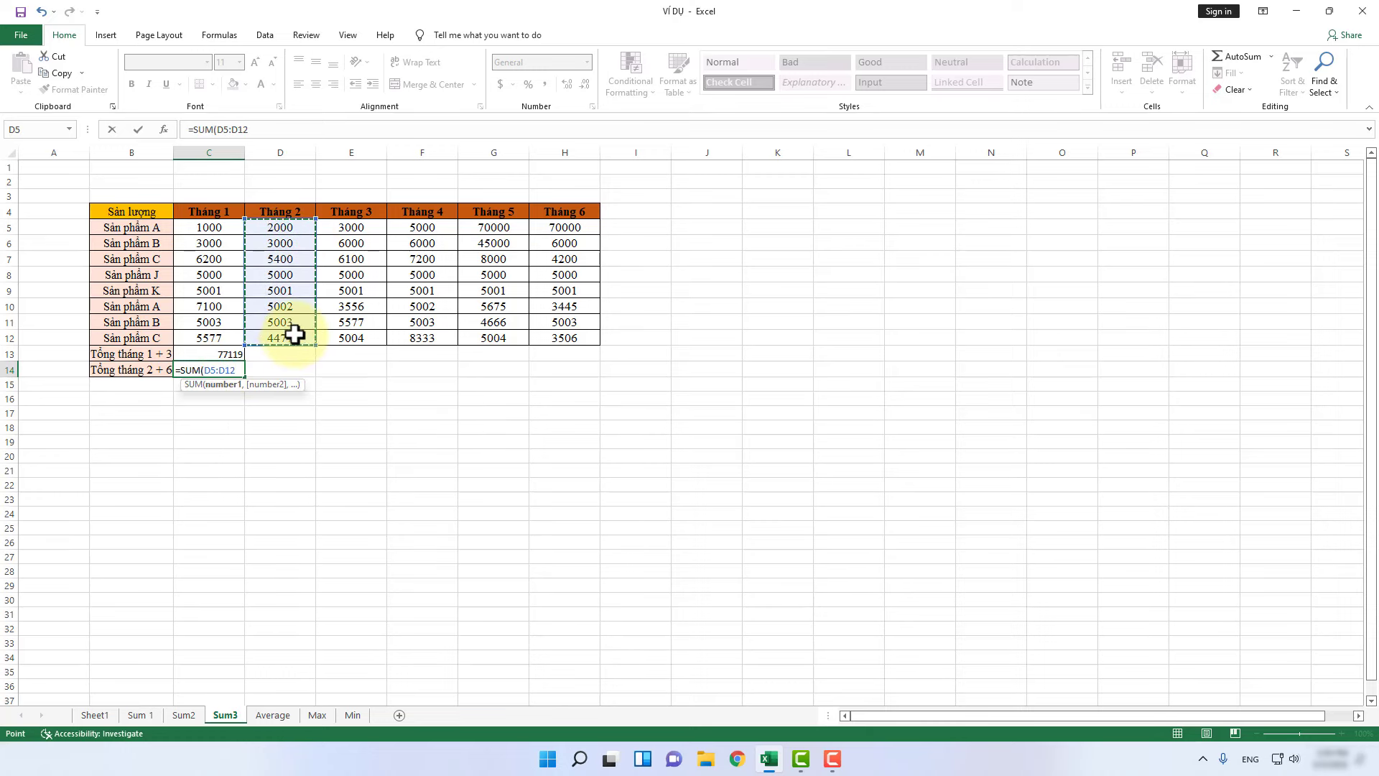
text(,)
drag(565, 227, 555, 332)
text())
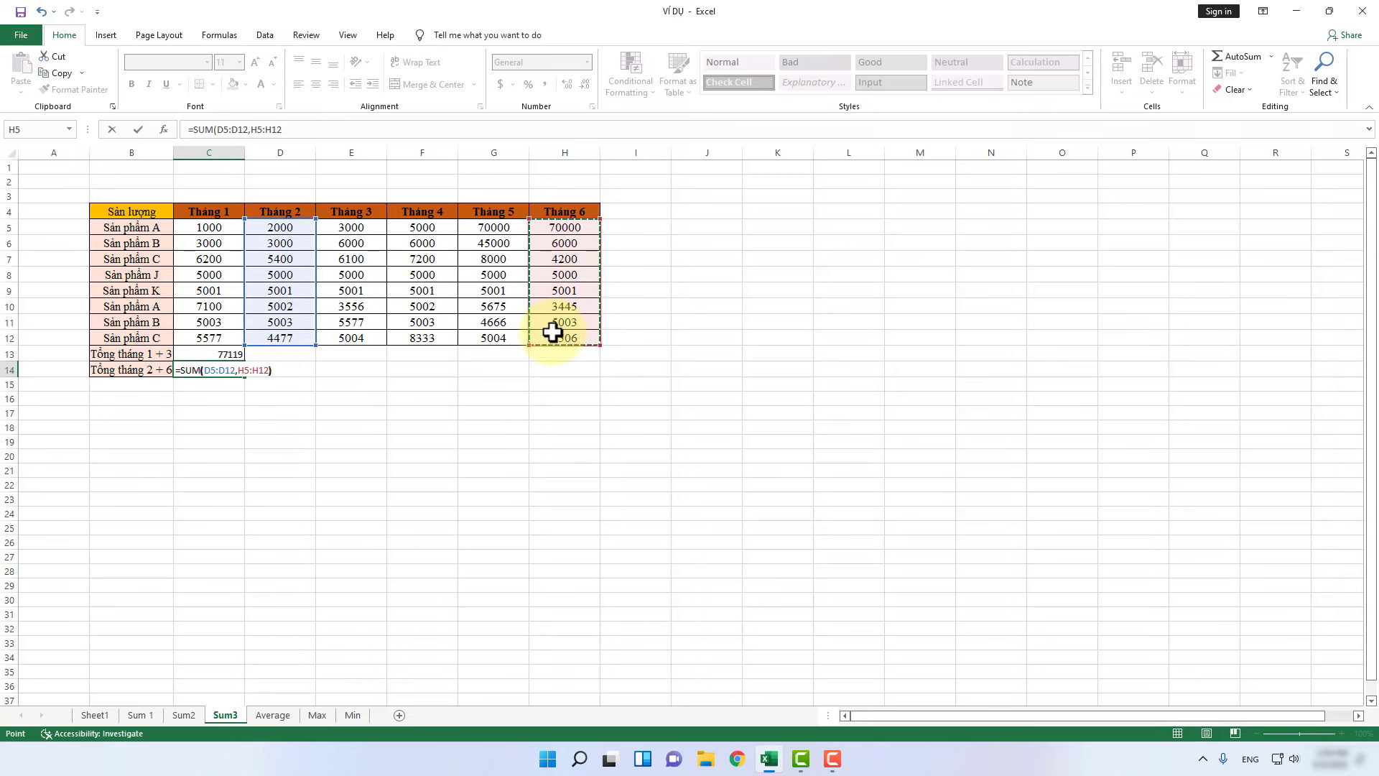
key(Return)
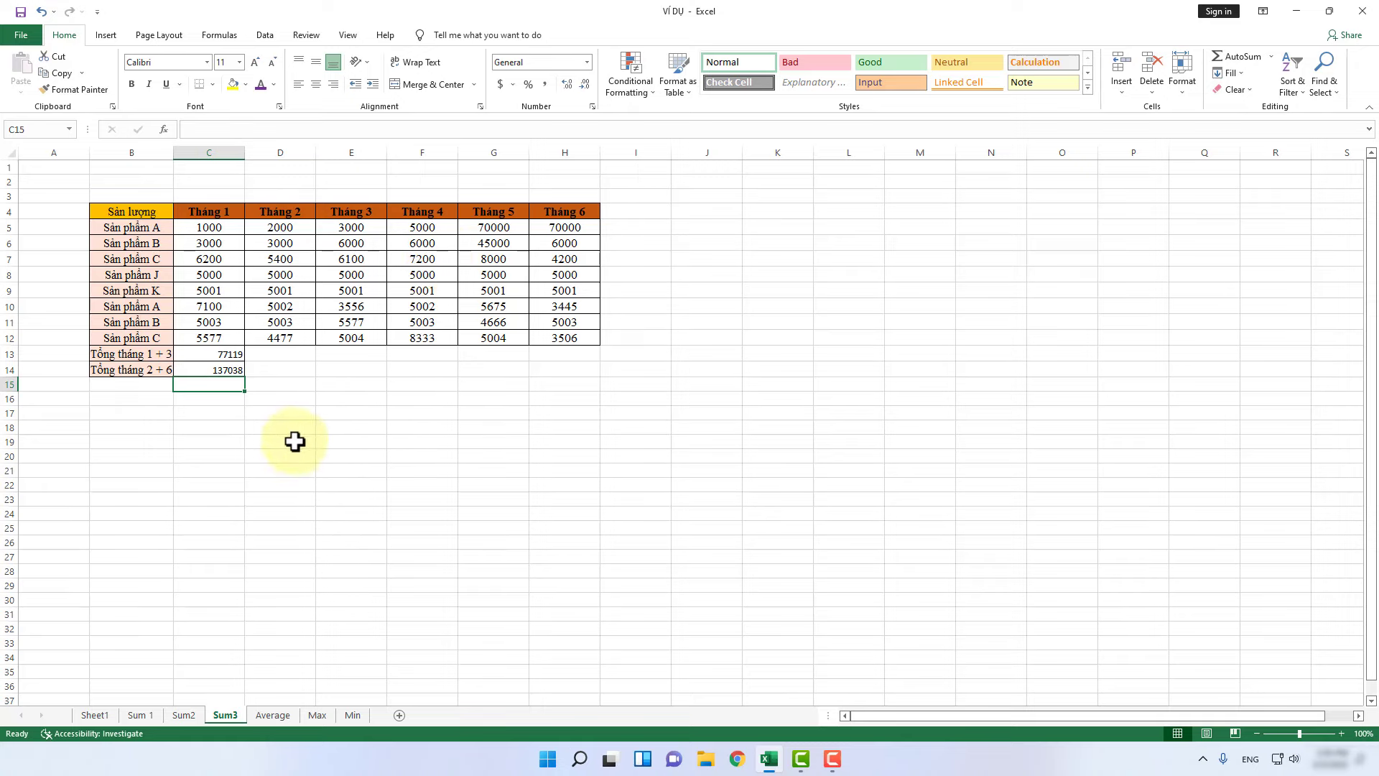
Switch to Sheet1 showing the SUM purpose and syntax SUM(Number1,Number2…Numbern)
click(108, 715)
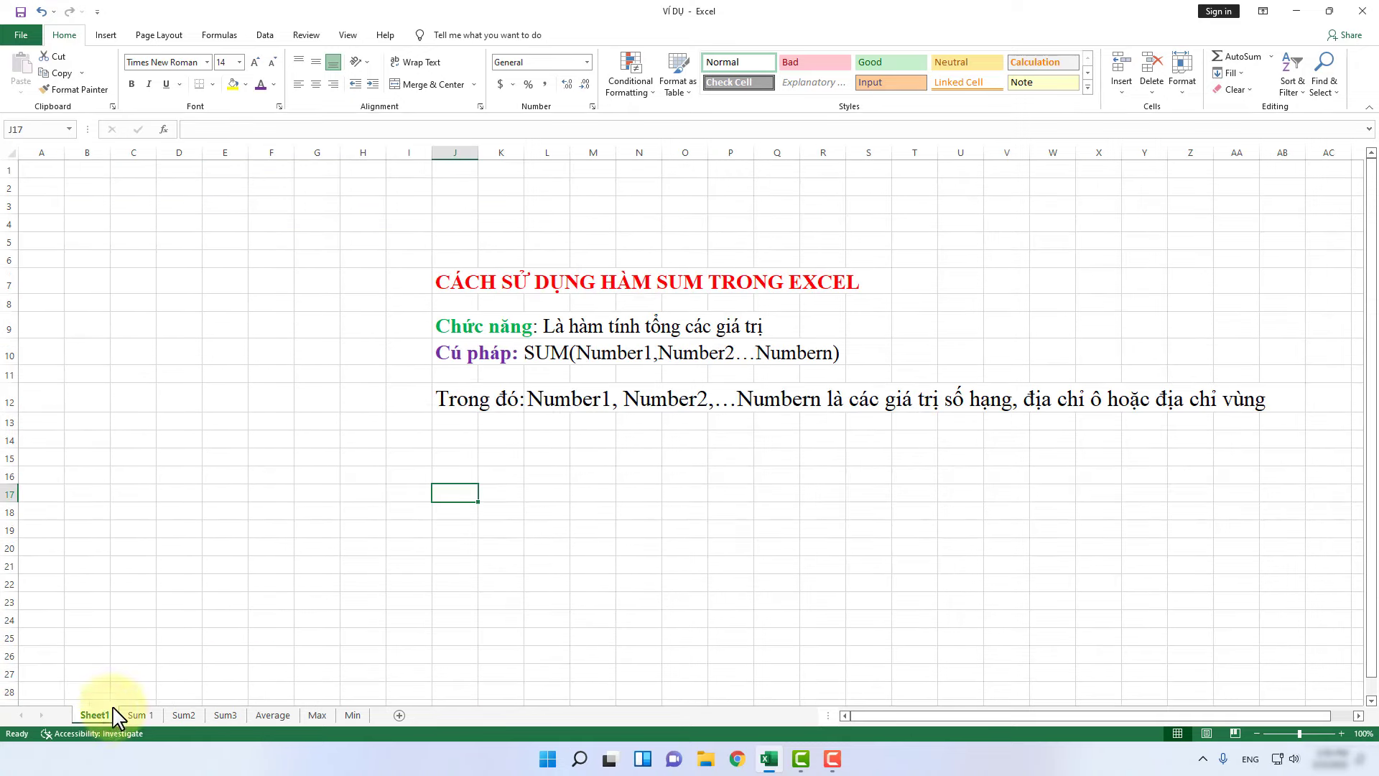
click(626, 436)
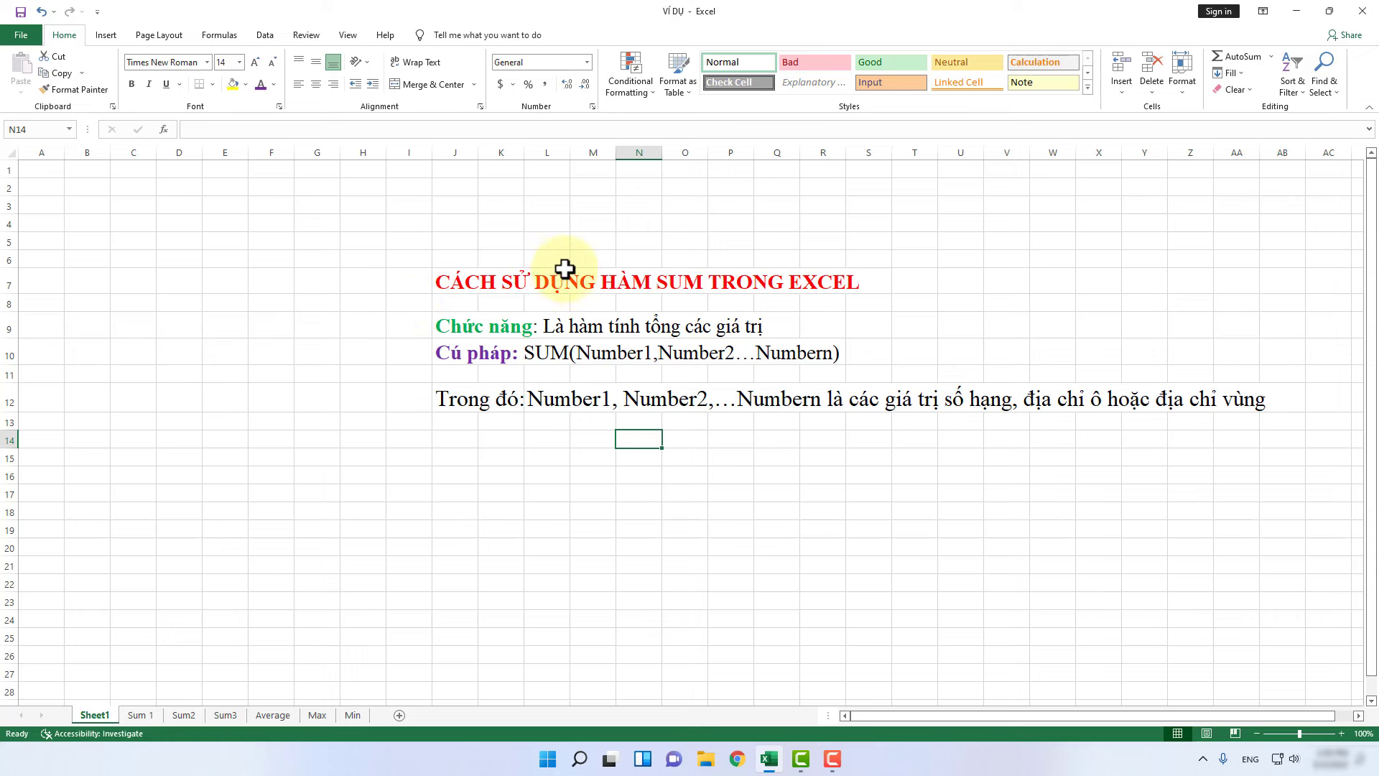